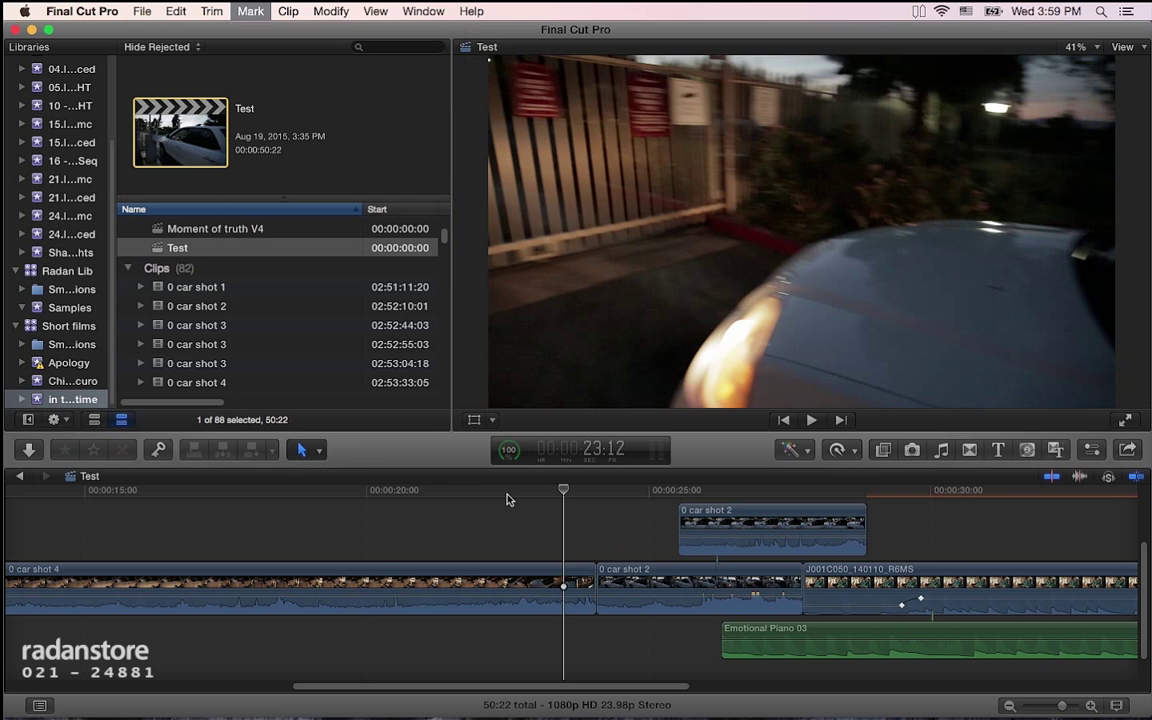
# Mark a timeline range 03:20 long, from within the storyline's 0 car shot 2 clip into J001C050_140110_R6MS, ending at 28:14.
pyautogui.click(636, 527)
pyautogui.press('i')
pyautogui.press('o')
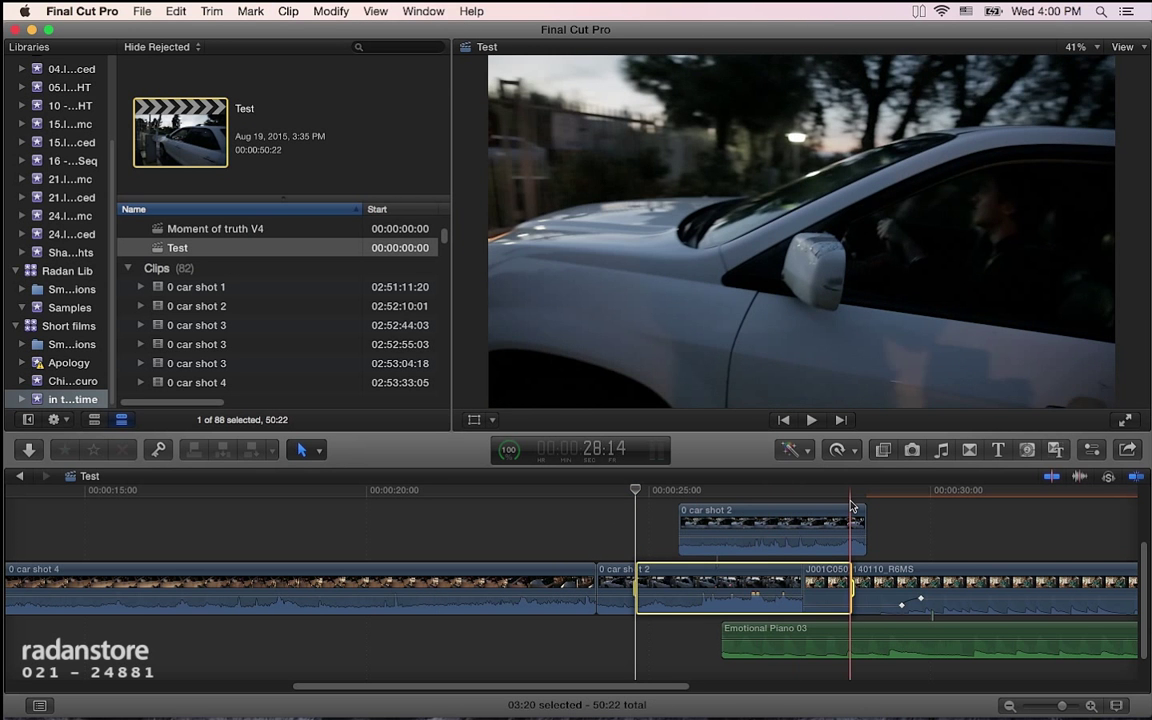
# Clear the previous range and mark a new one inside the J001C050_140110_R6MS timeline clip, from 30:03 to 34:07.
pyautogui.hscroll(3, 783, 586)
pyautogui.scroll(2, 783, 586)
pyautogui.scroll(-1, 781, 585)
pyautogui.hscroll(2, 781, 586)
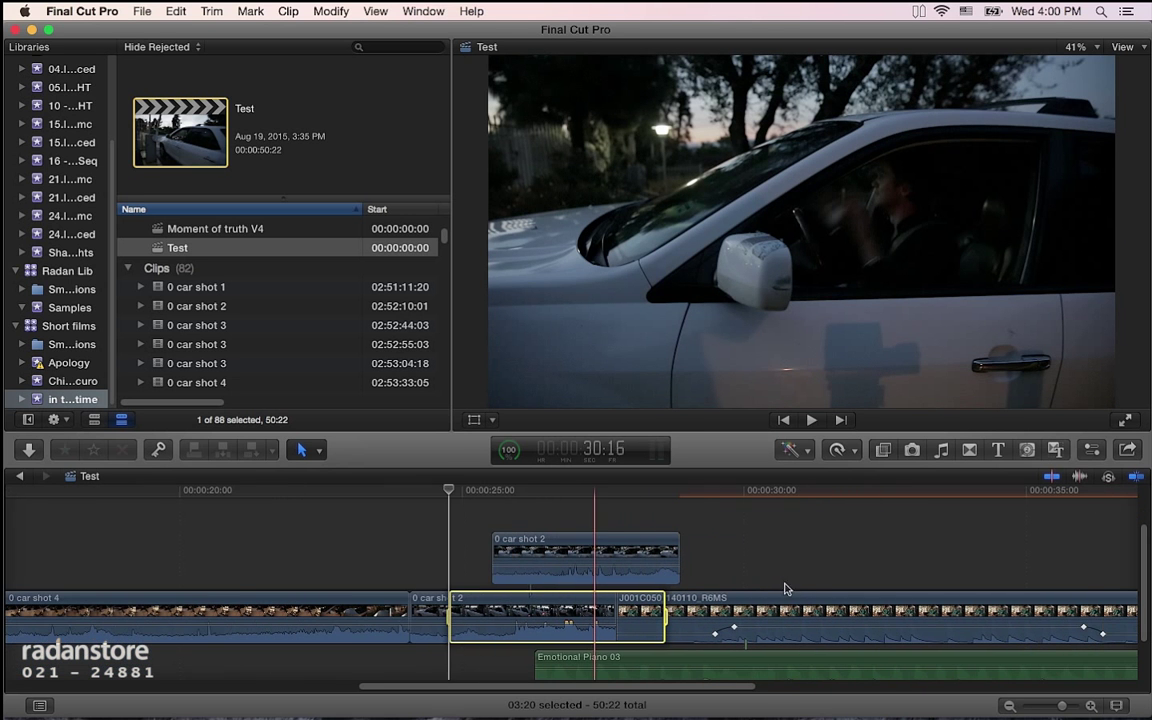
pyautogui.click(781, 547)
pyautogui.click(986, 562)
pyautogui.press('o')
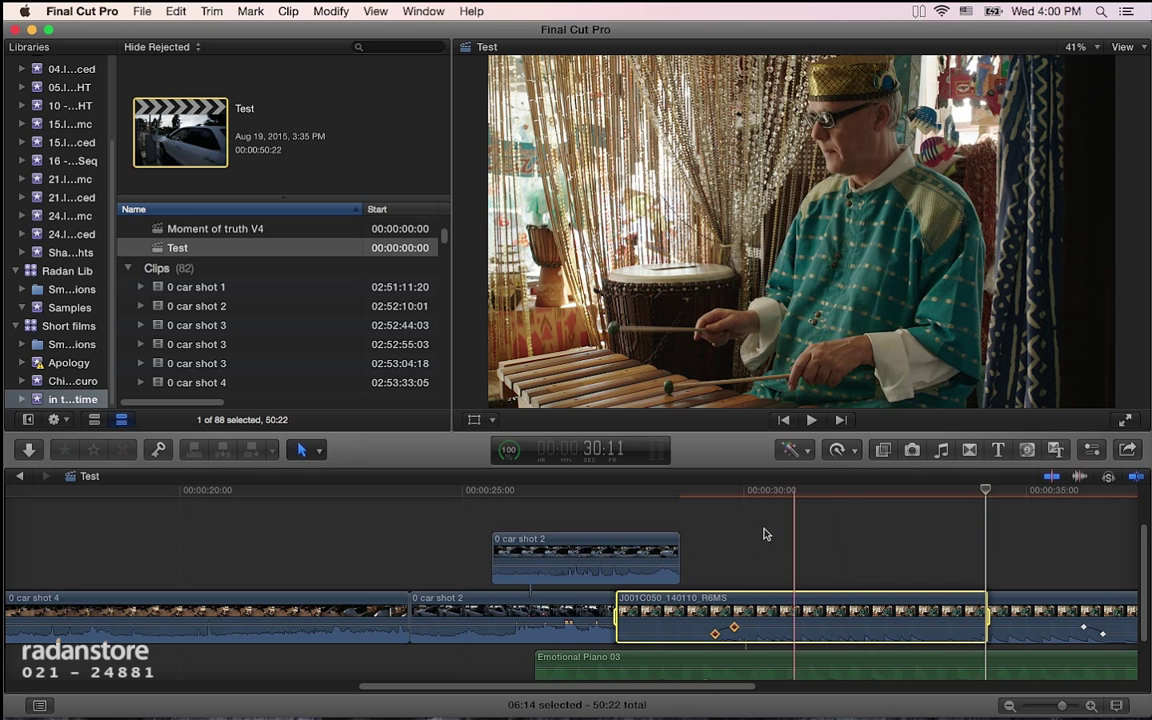
pyautogui.press('i')
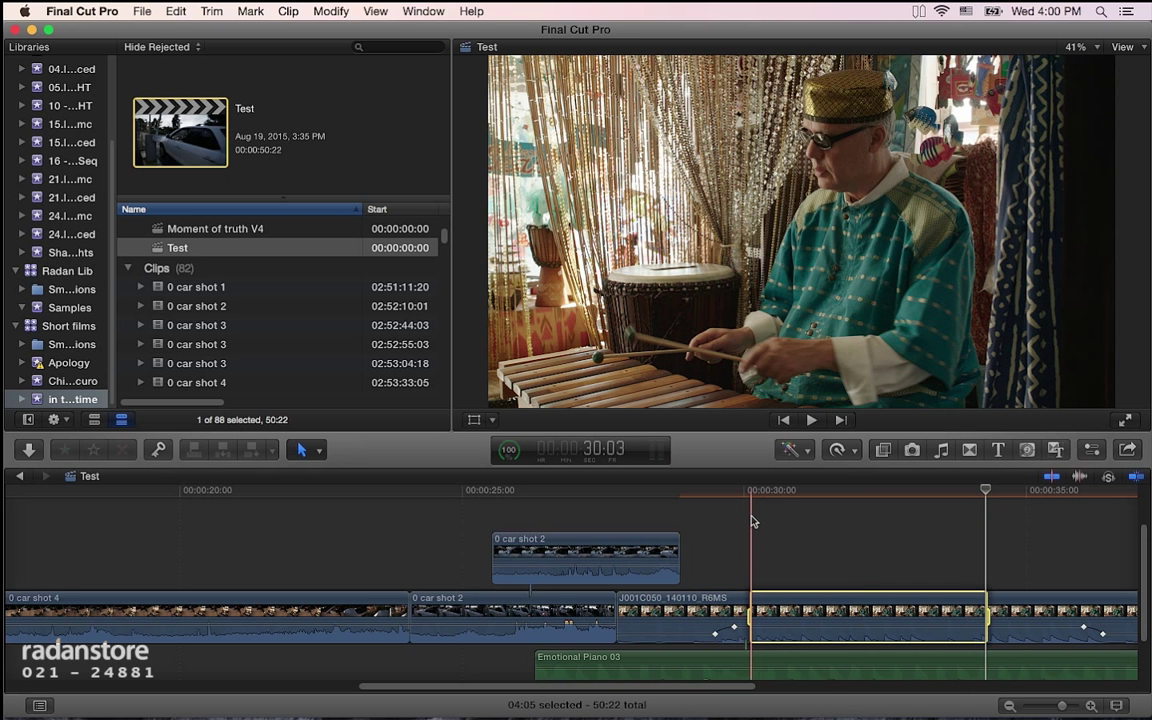
pyautogui.scroll(-1, 754, 521)
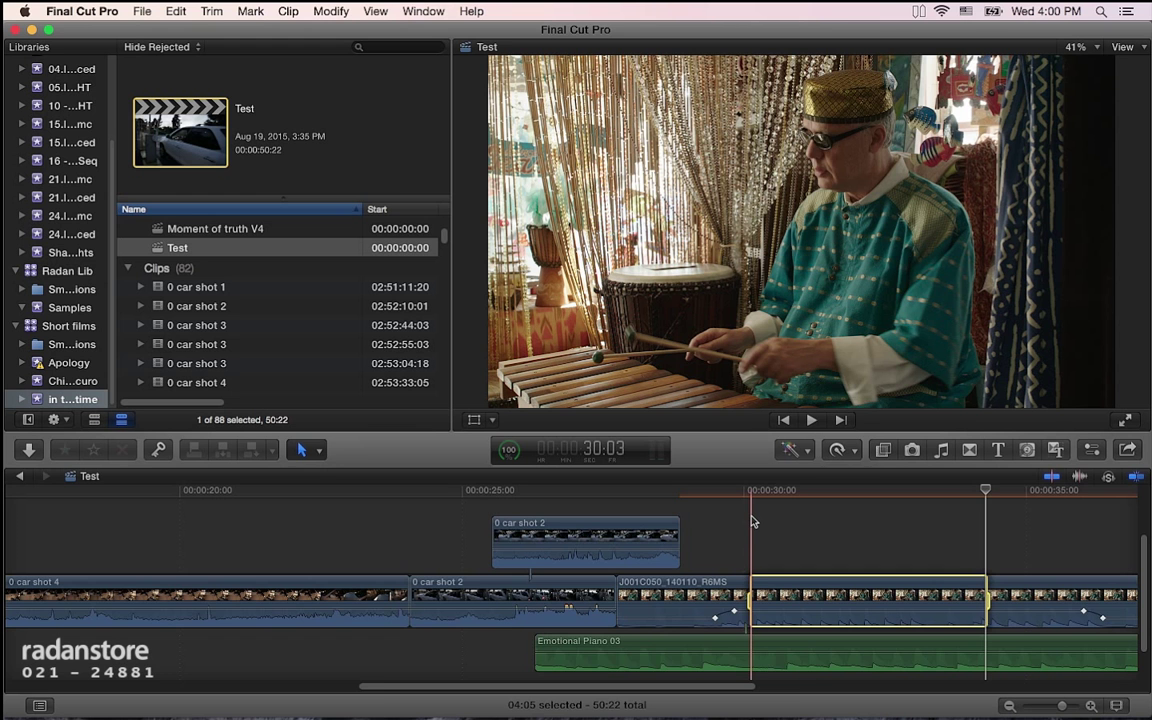
pyautogui.hscroll(3, 754, 521)
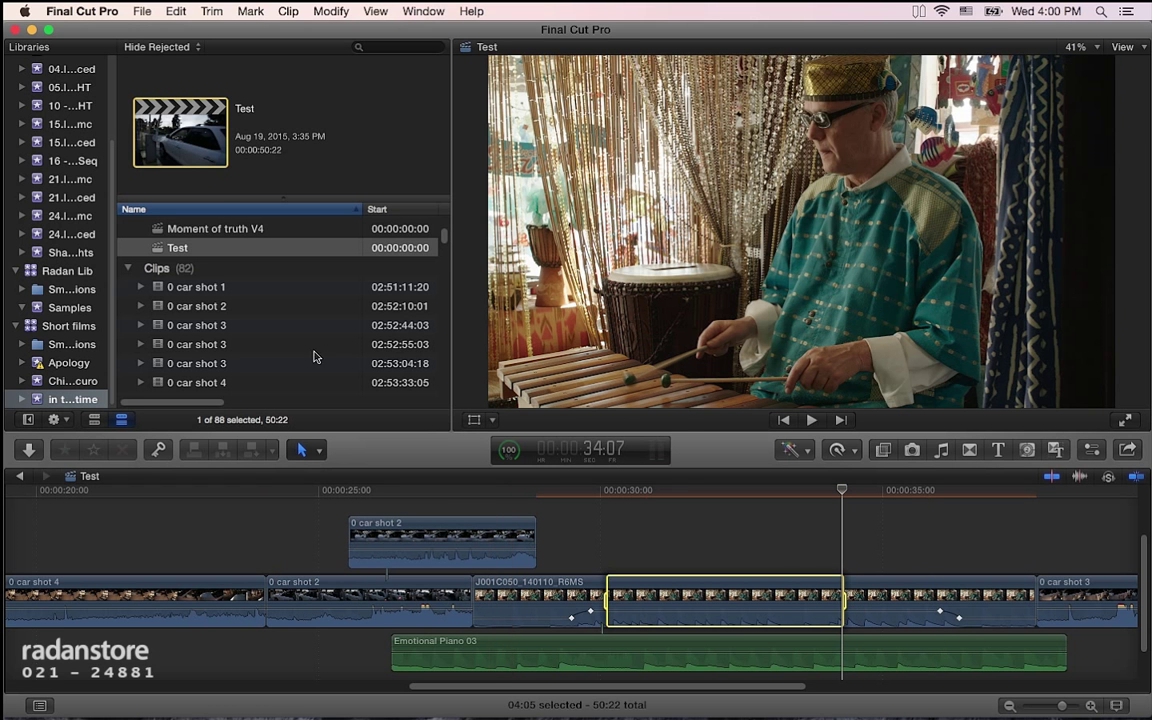
# Set the range of the 0 car shot 1 browser clip to its full length, and clear that selected range.
pyautogui.scroll(1, 308, 358)
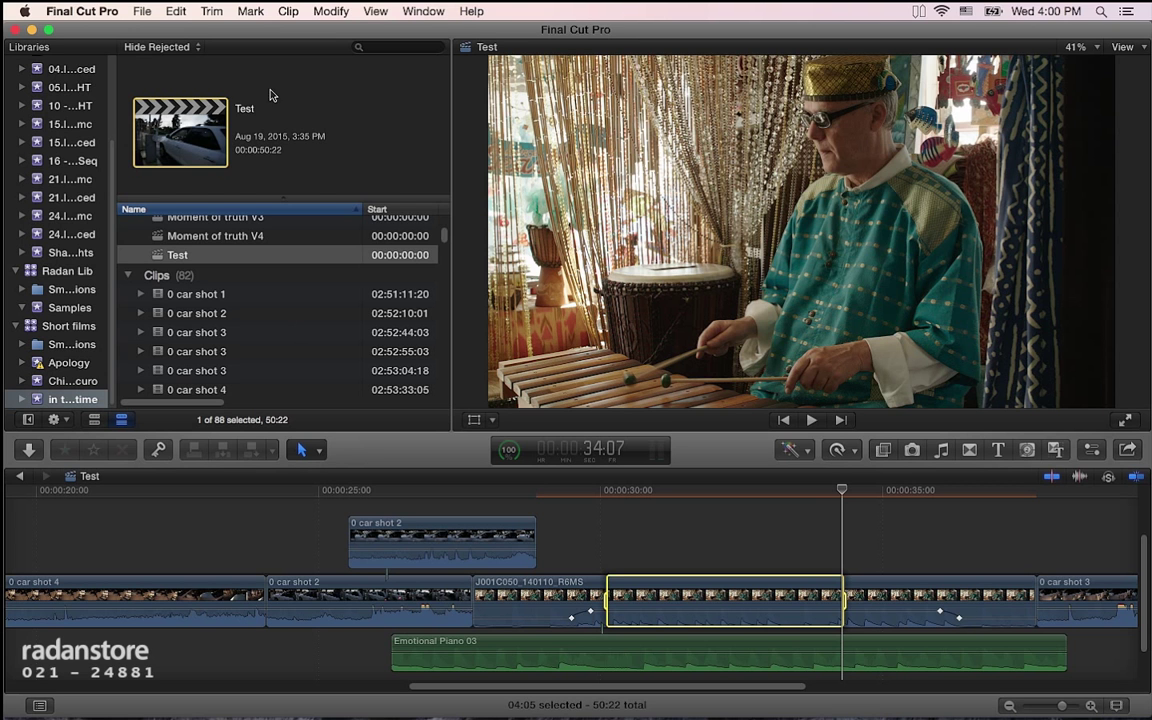
pyautogui.click(251, 11)
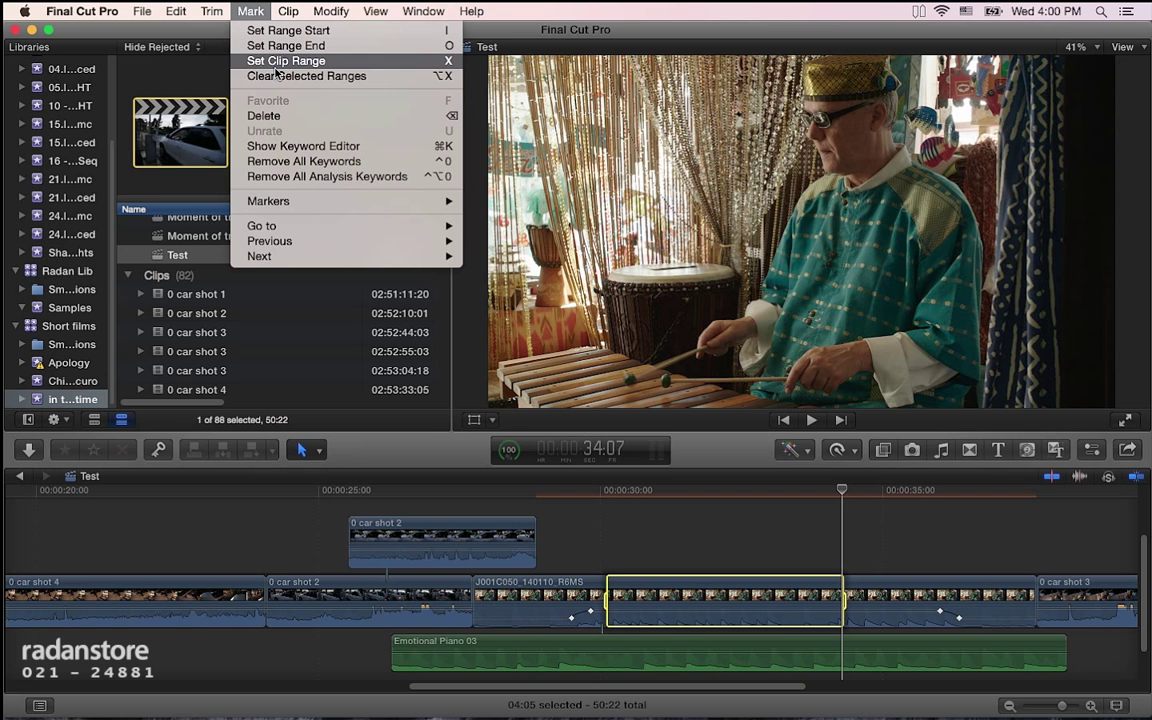
pyautogui.click(183, 270)
pyautogui.click(204, 296)
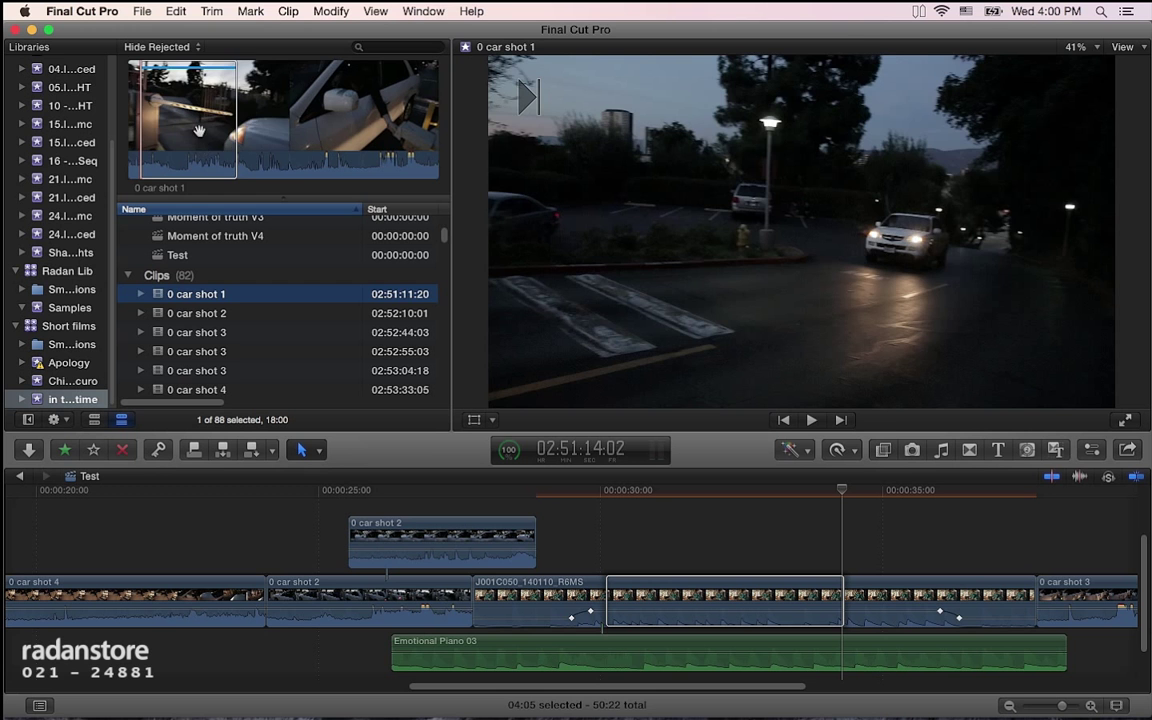
pyautogui.click(200, 135)
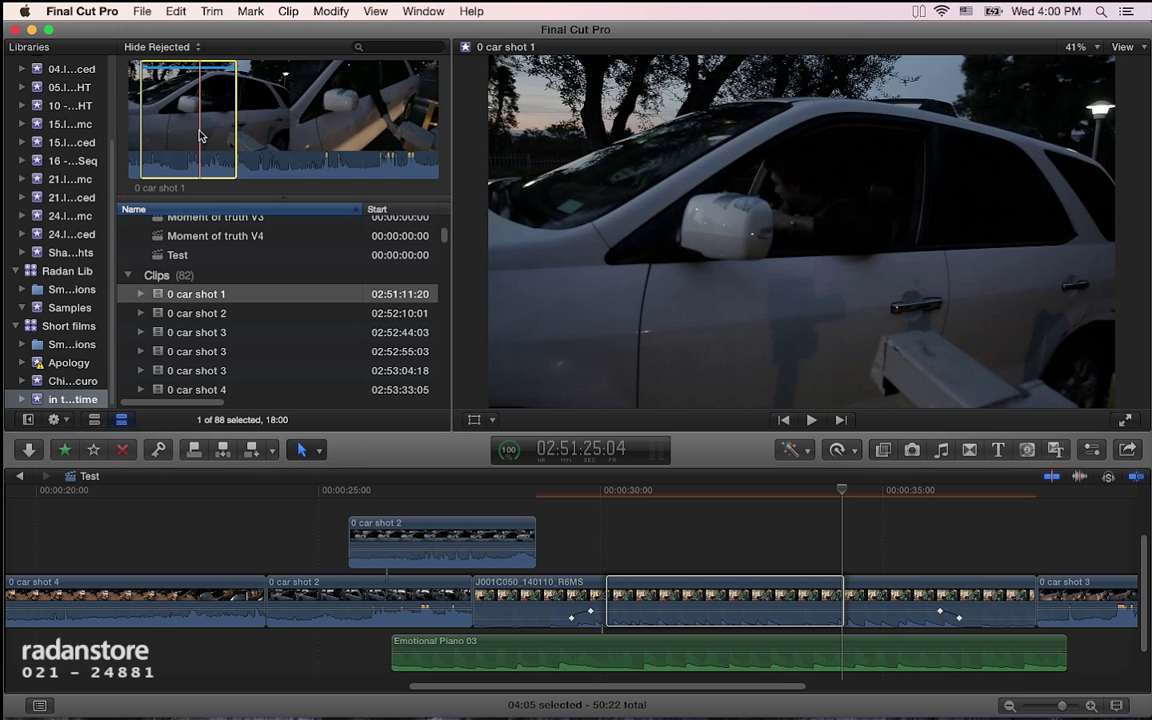
pyautogui.press('x')
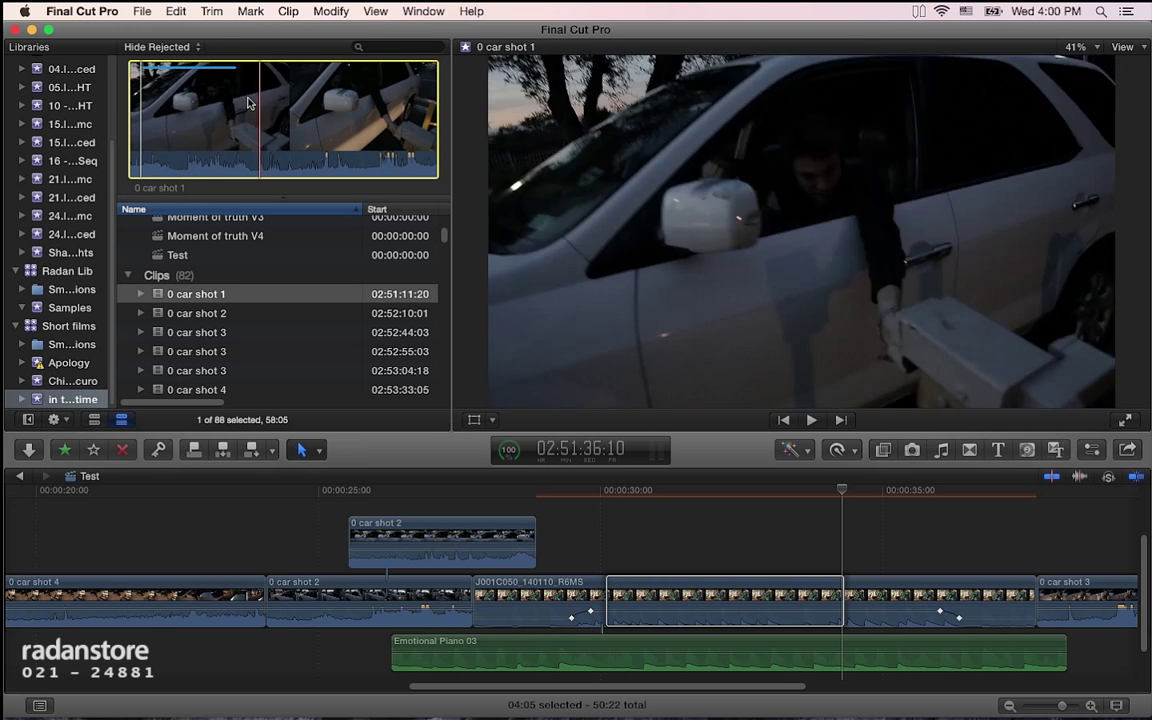
pyautogui.click(250, 11)
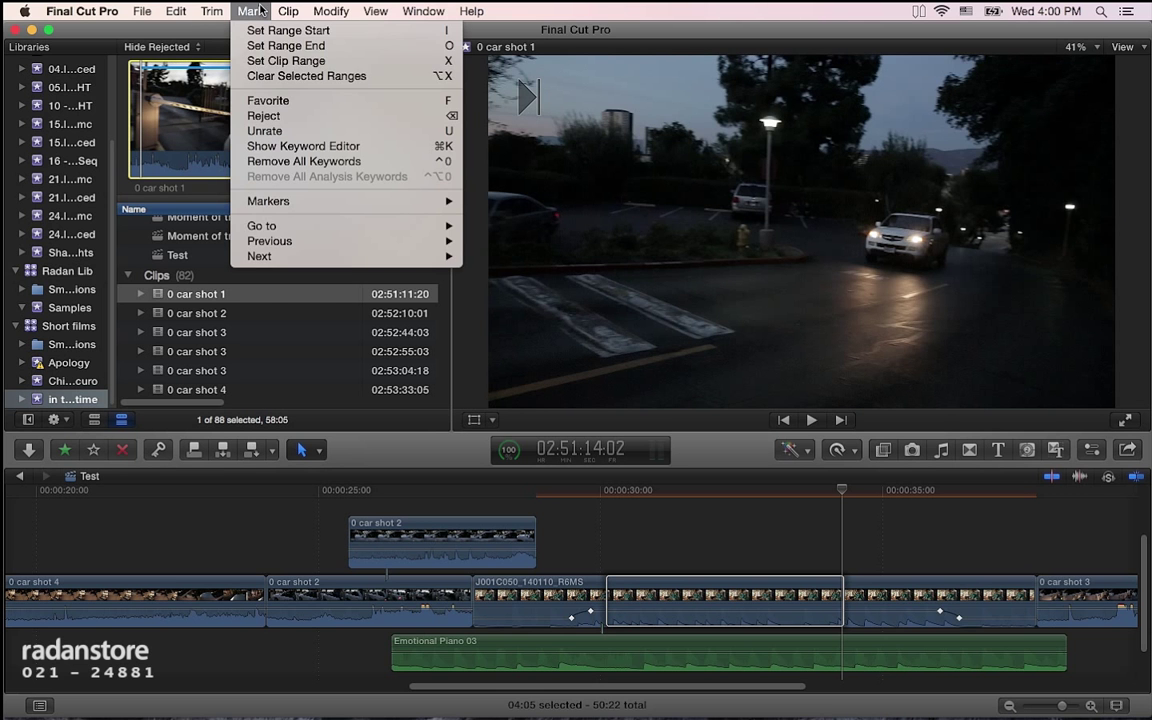
pyautogui.click(272, 77)
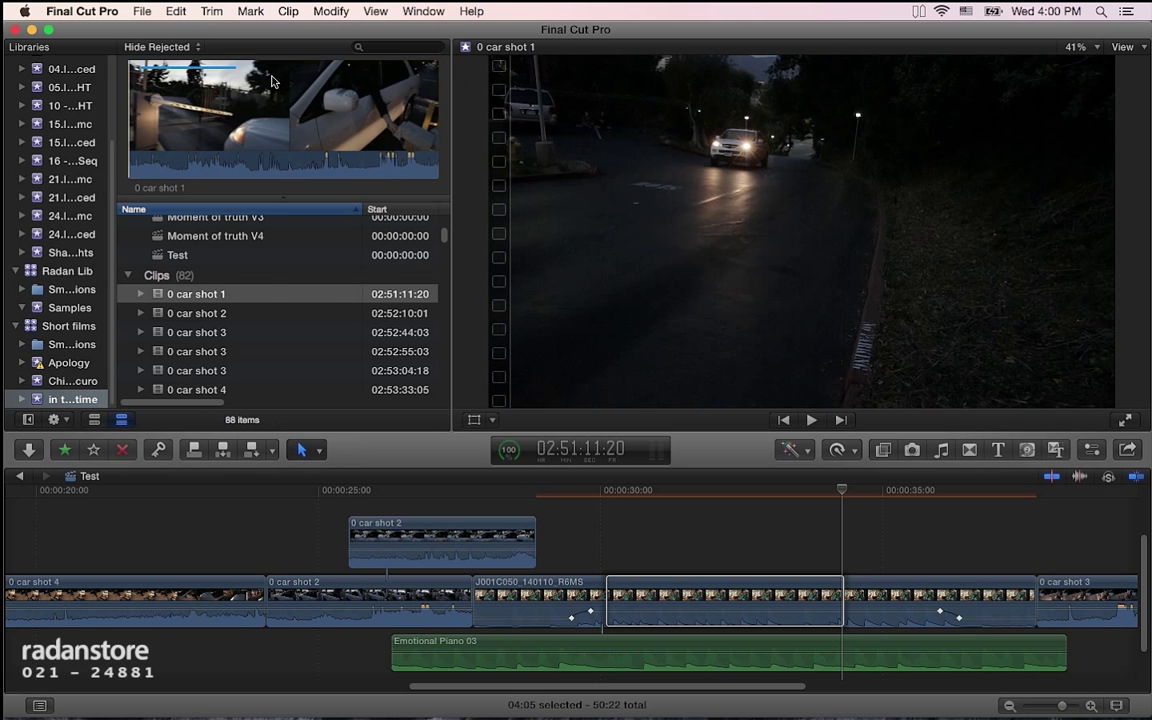
# Reselect the 18:00 used portion of the 0 car shot 1 browser clip and clear that selected range.
pyautogui.click(221, 76)
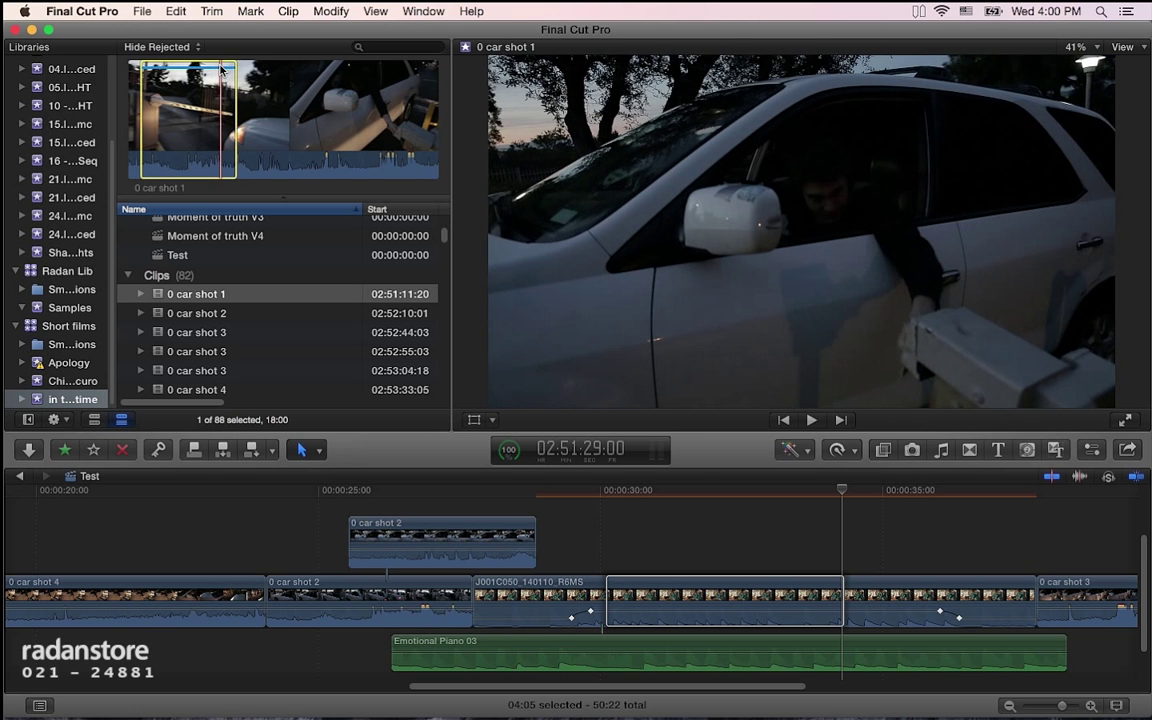
pyautogui.click(250, 11)
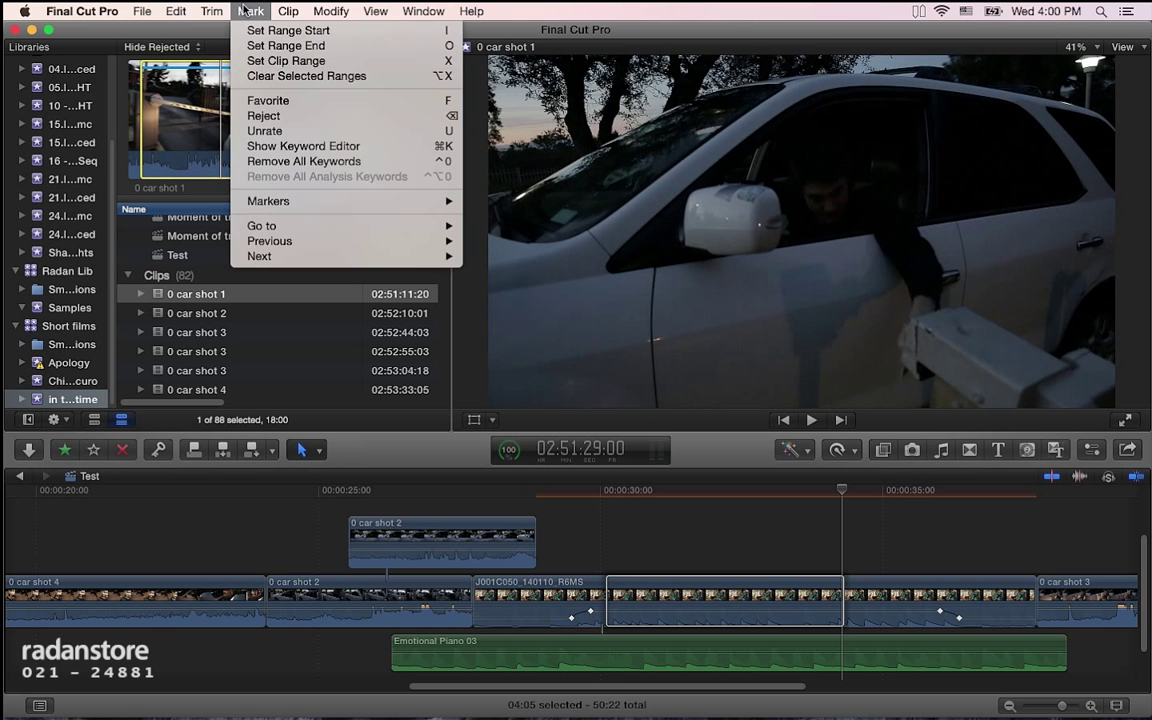
pyautogui.click(262, 76)
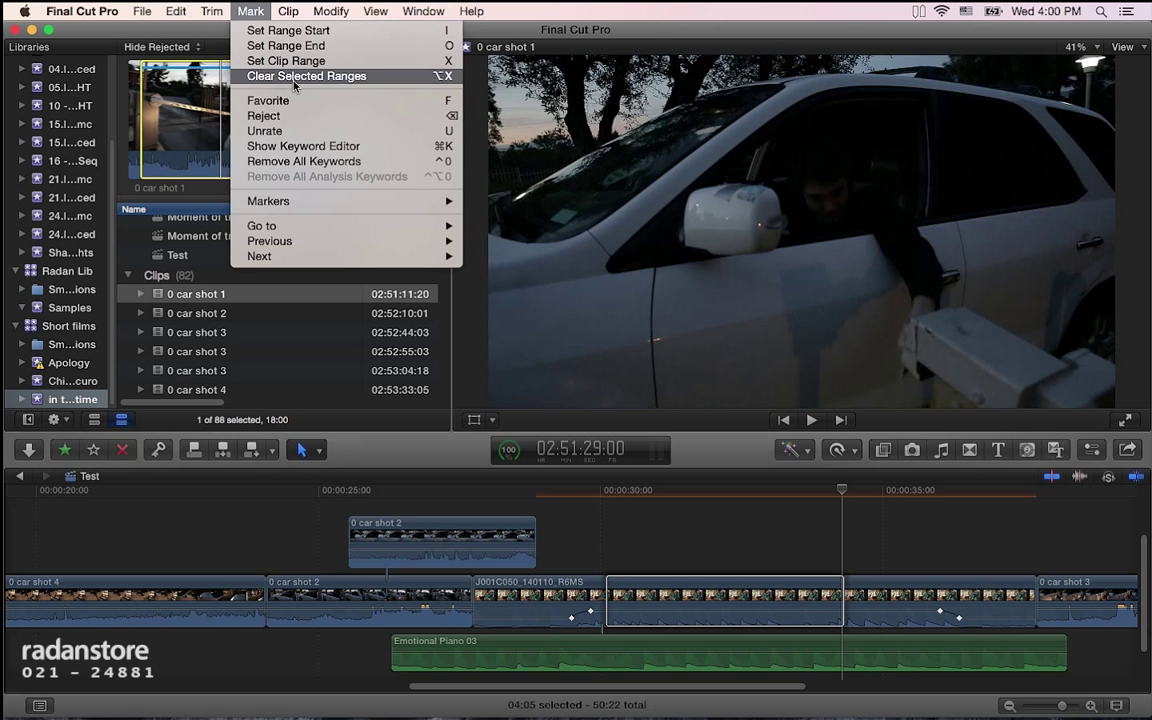
pyautogui.click(251, 11)
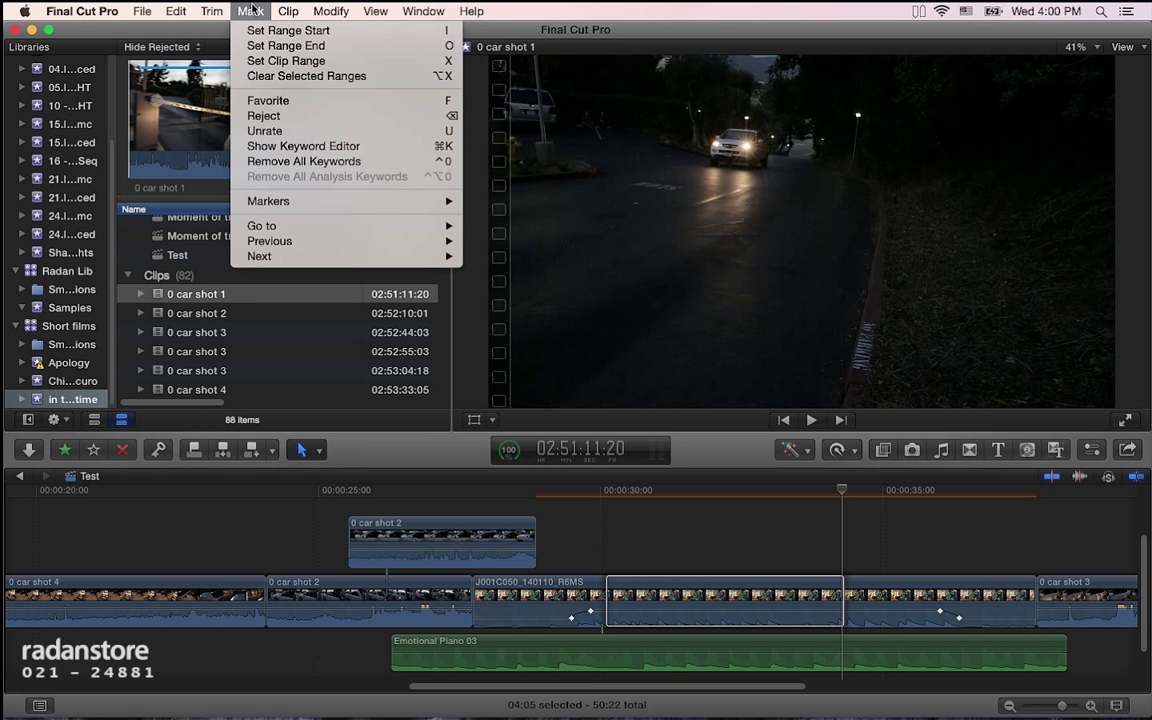
pyautogui.click(302, 116)
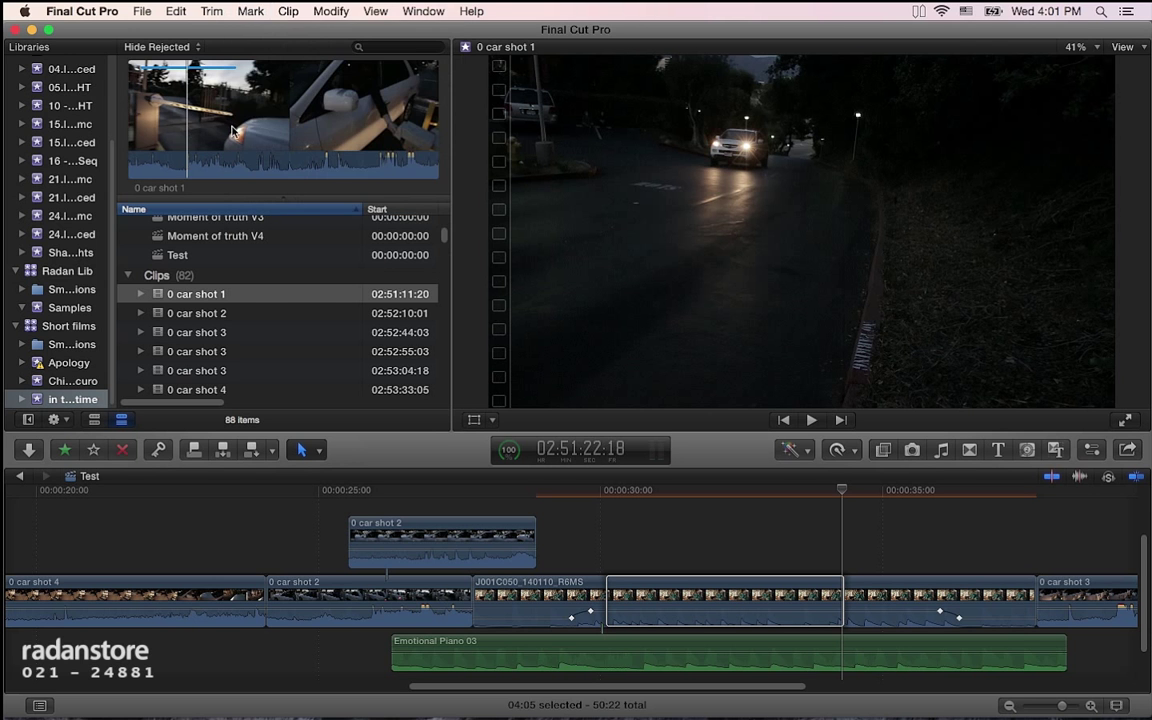
# Play a short stretch from the middle of the 0 car shot 1 browser clip, and reselect the clip.
pyautogui.press('space')
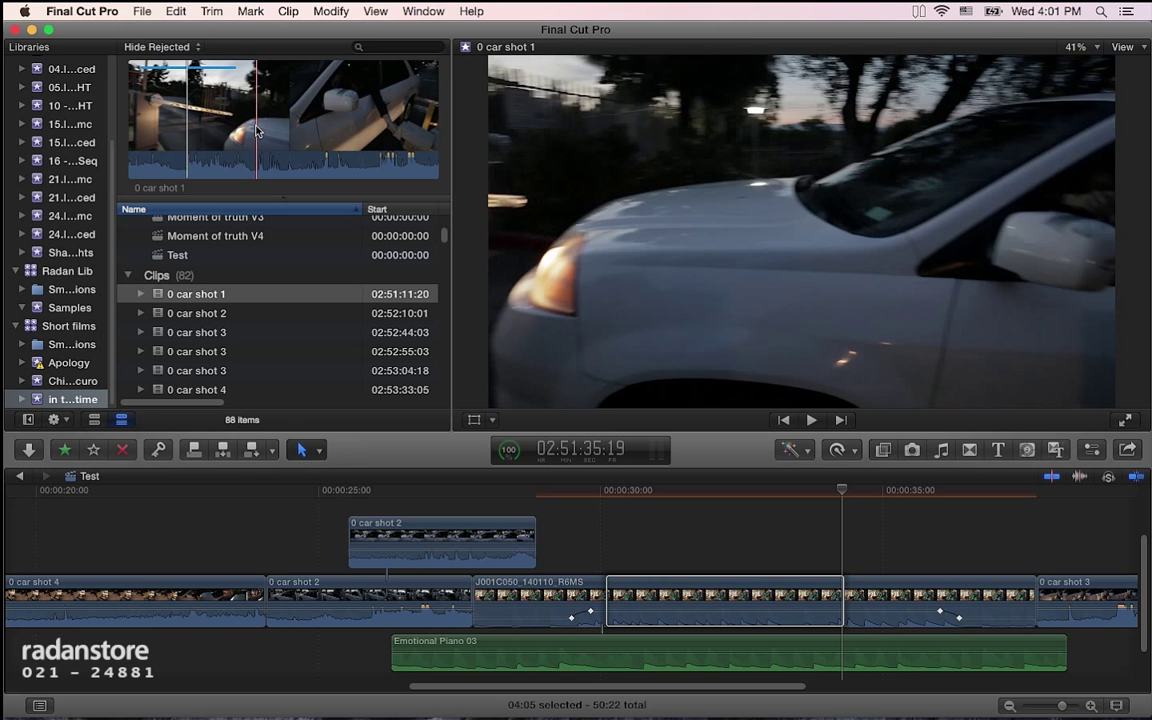
pyautogui.press('space')
pyautogui.scroll(-2, 226, 320)
pyautogui.click(222, 263)
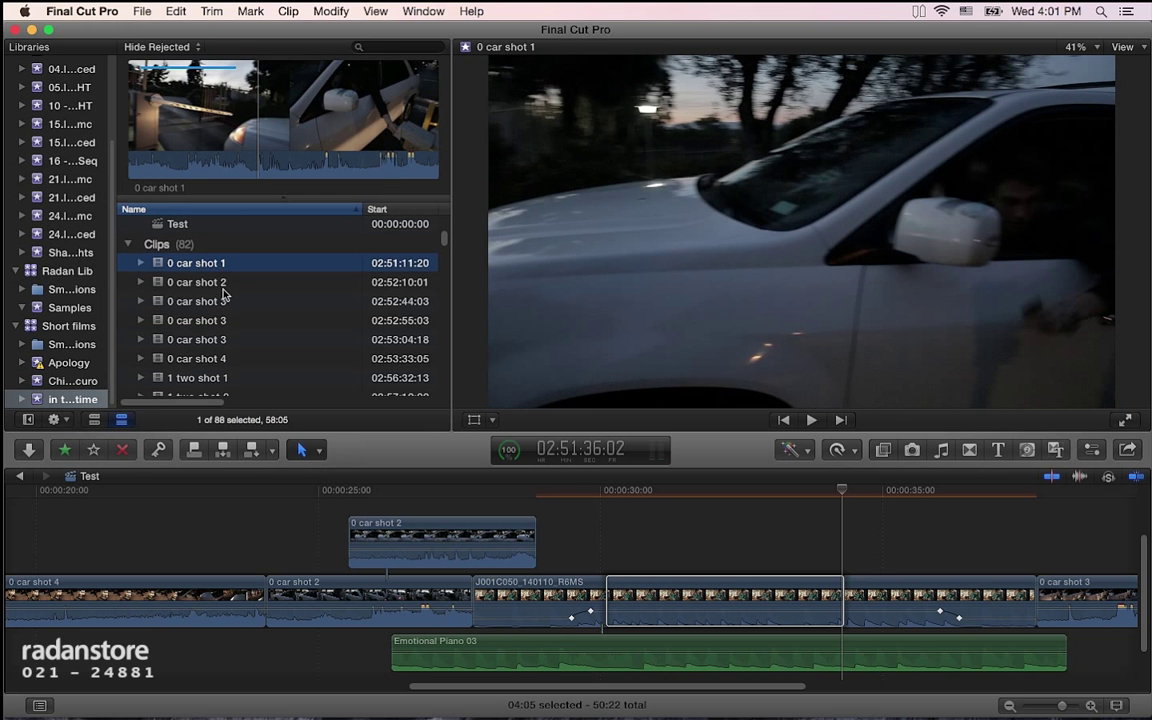
# Select the 0 car shot 4 browser clip and rate its 14:07 marked range as Favorite.
pyautogui.click(230, 357)
pyautogui.scroll(-1, 233, 355)
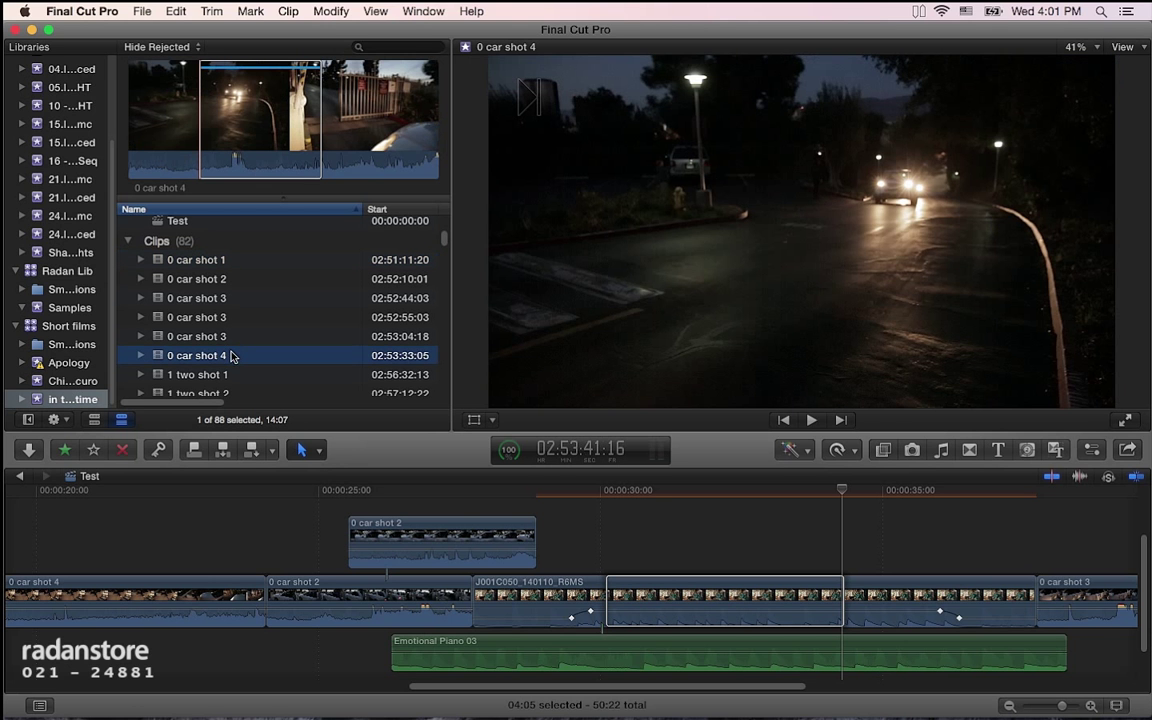
pyautogui.scroll(-1, 238, 351)
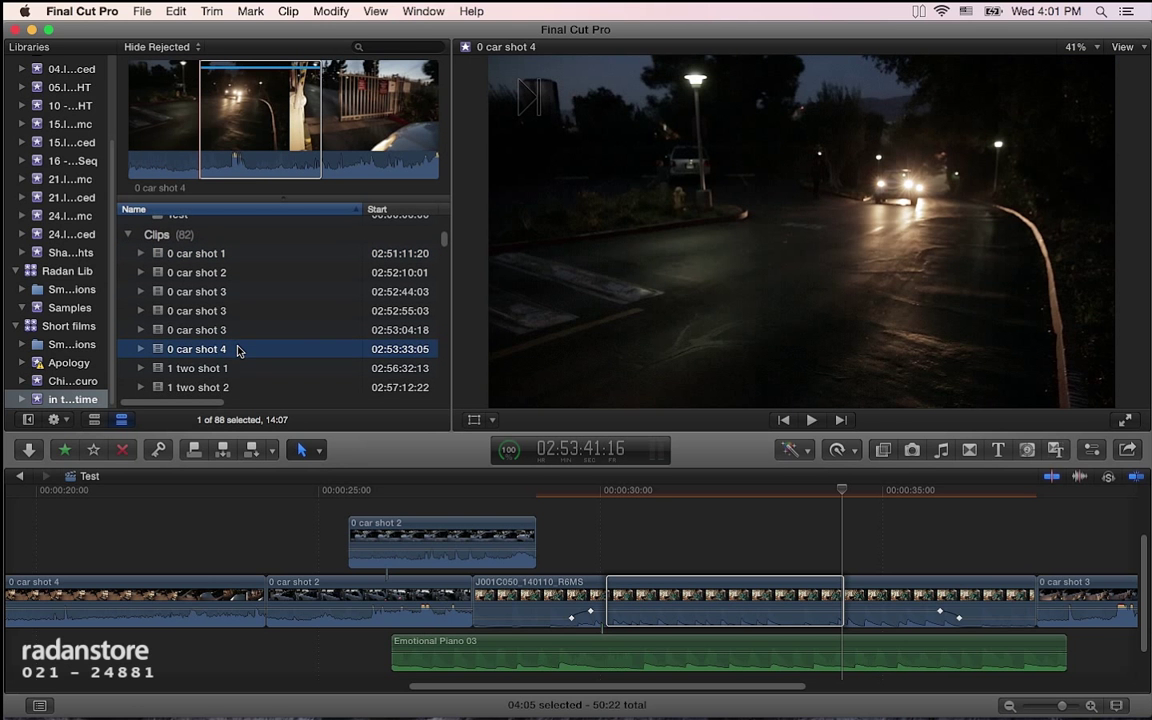
pyautogui.press('f')
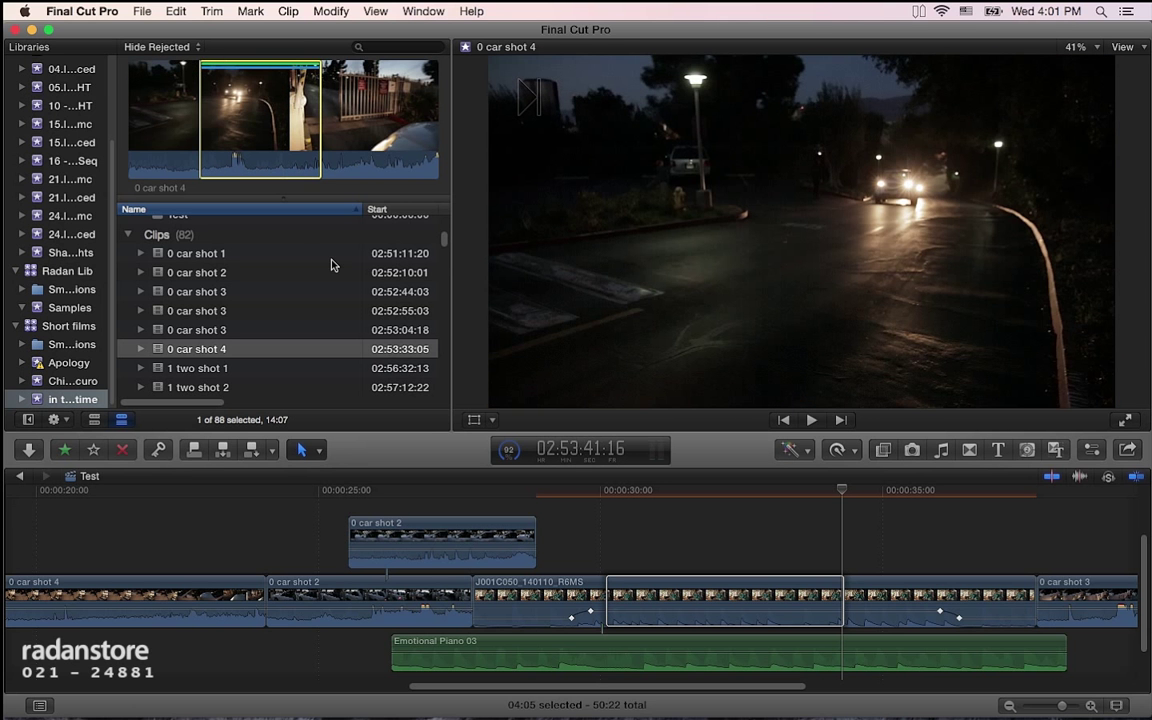
# Remove the Favorite rating from the marked range of 0 car shot 4 with Unrate.
pyautogui.scroll(1, 333, 265)
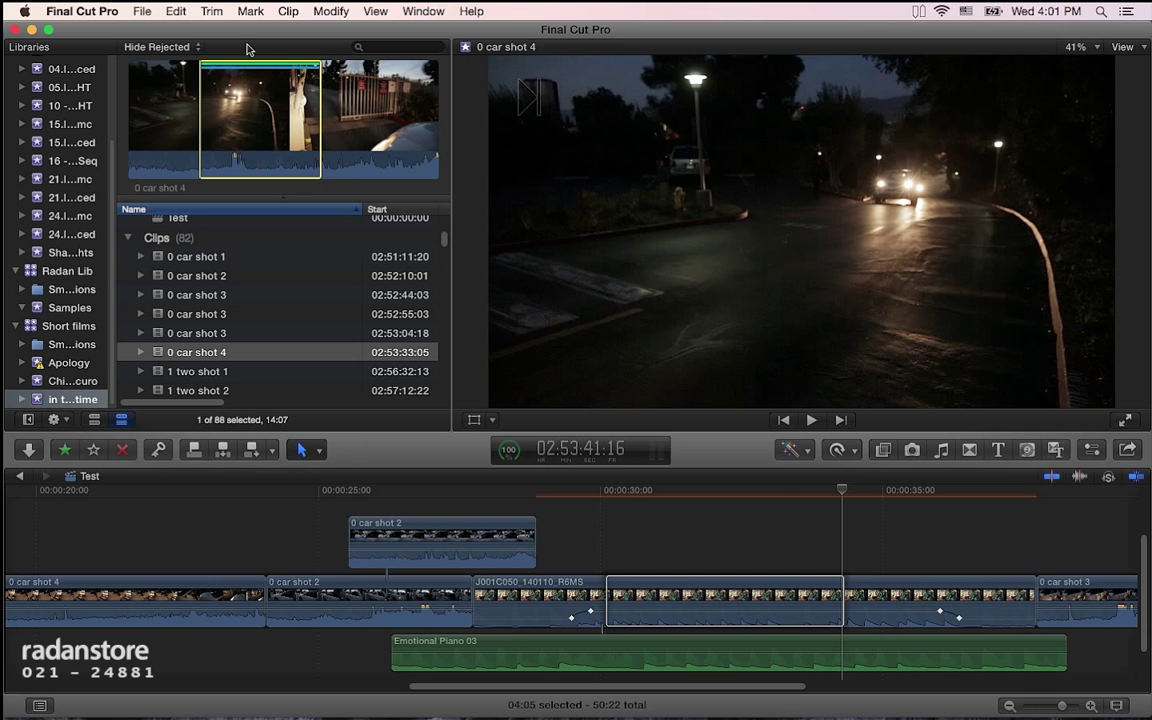
pyautogui.click(250, 11)
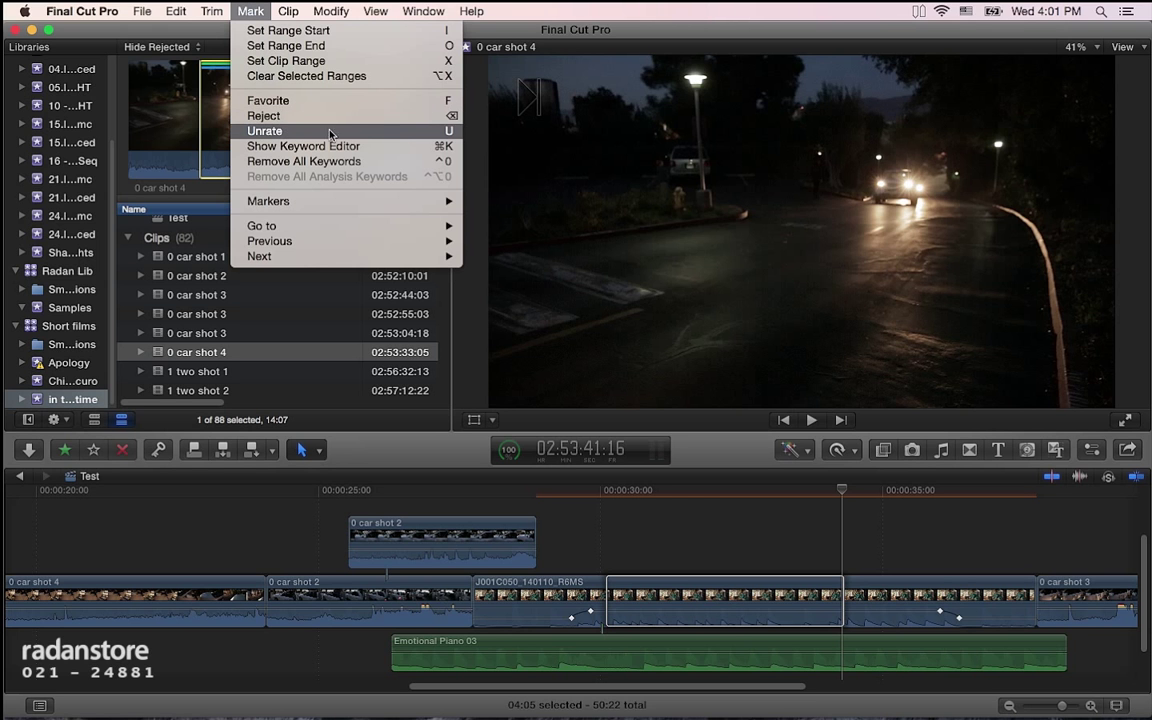
pyautogui.click(412, 135)
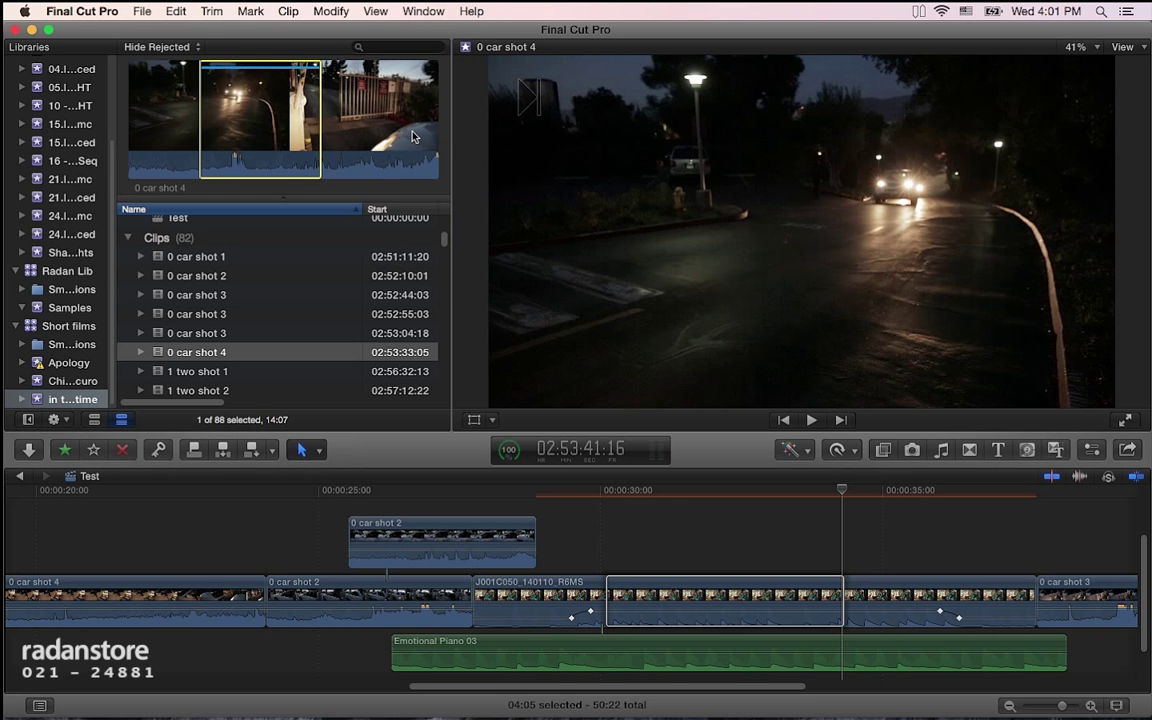
# Expand the 0 car shot 4 entry in the browser list to reveal its used range and keywords.
pyautogui.click(250, 11)
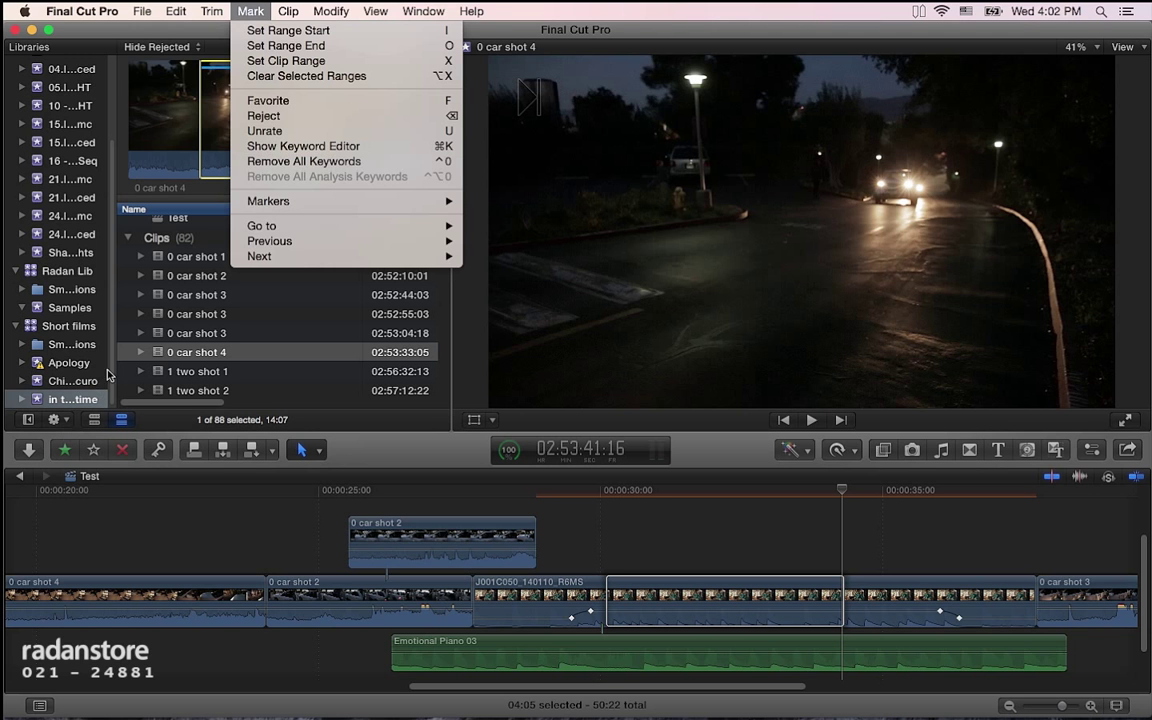
pyautogui.click(128, 325)
pyautogui.scroll(-2, 140, 350)
pyautogui.click(145, 306)
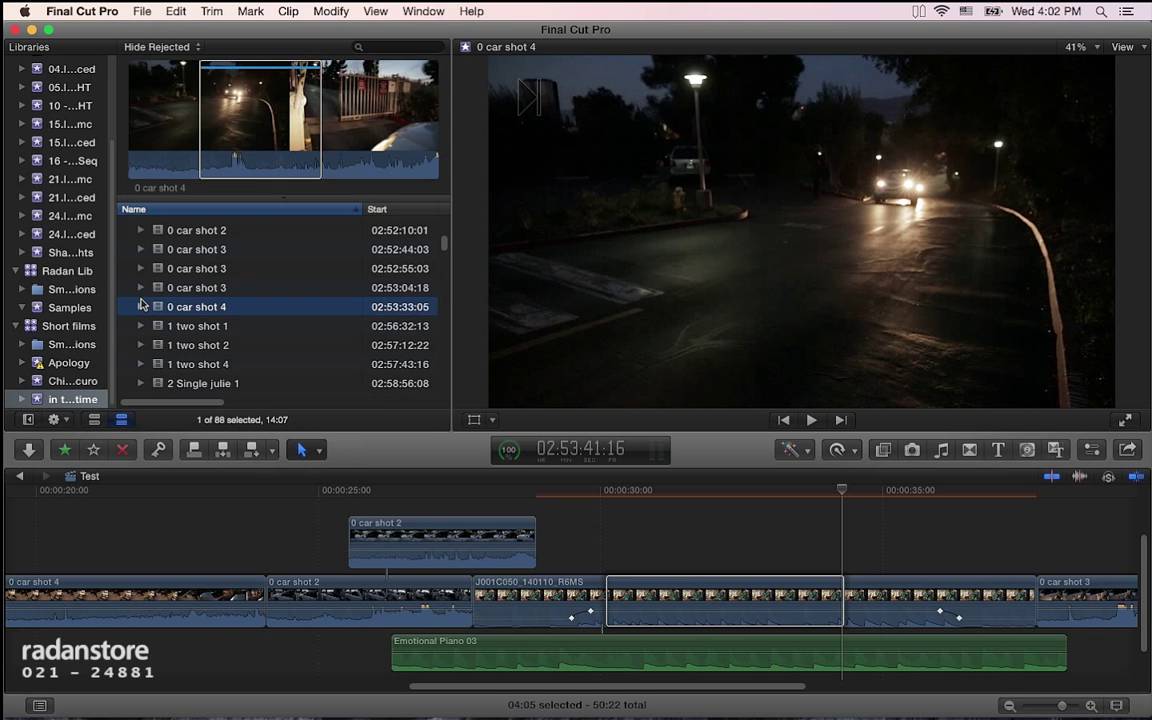
pyautogui.click(140, 306)
pyautogui.scroll(-3, 190, 305)
pyautogui.scroll(3, 195, 310)
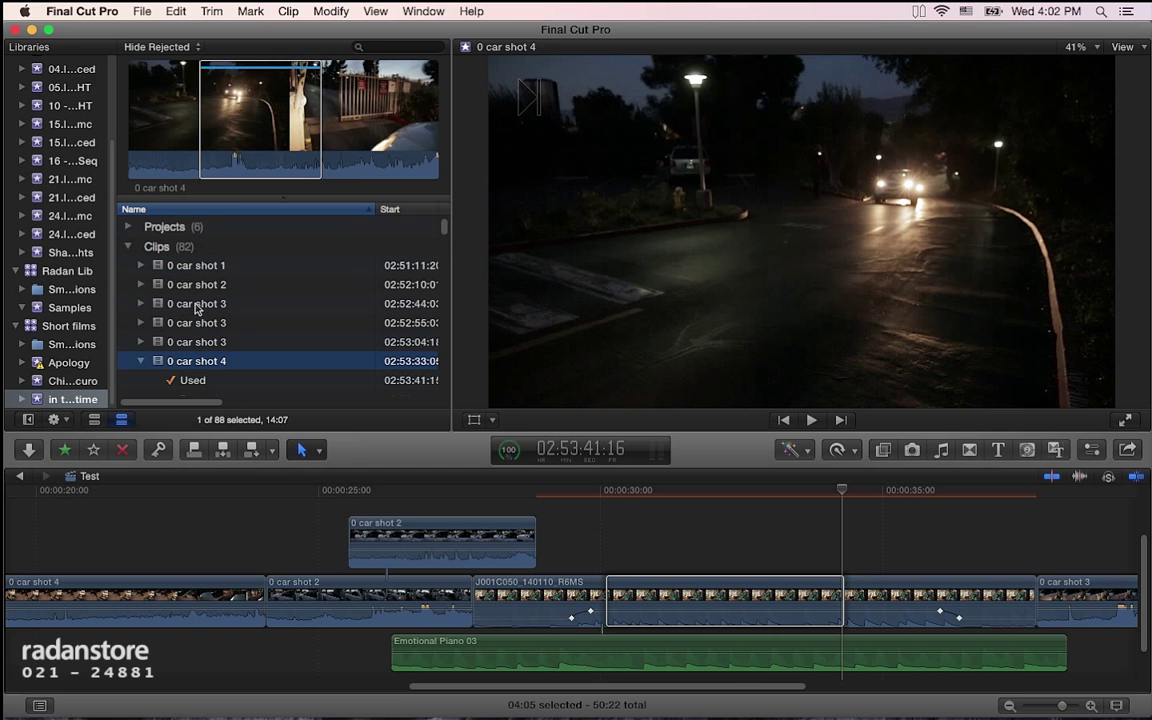
# Open the Keyword Editor for 0 car shot 4 and add the keywords Evening, Driving in and EXT.
pyautogui.press('super+k')
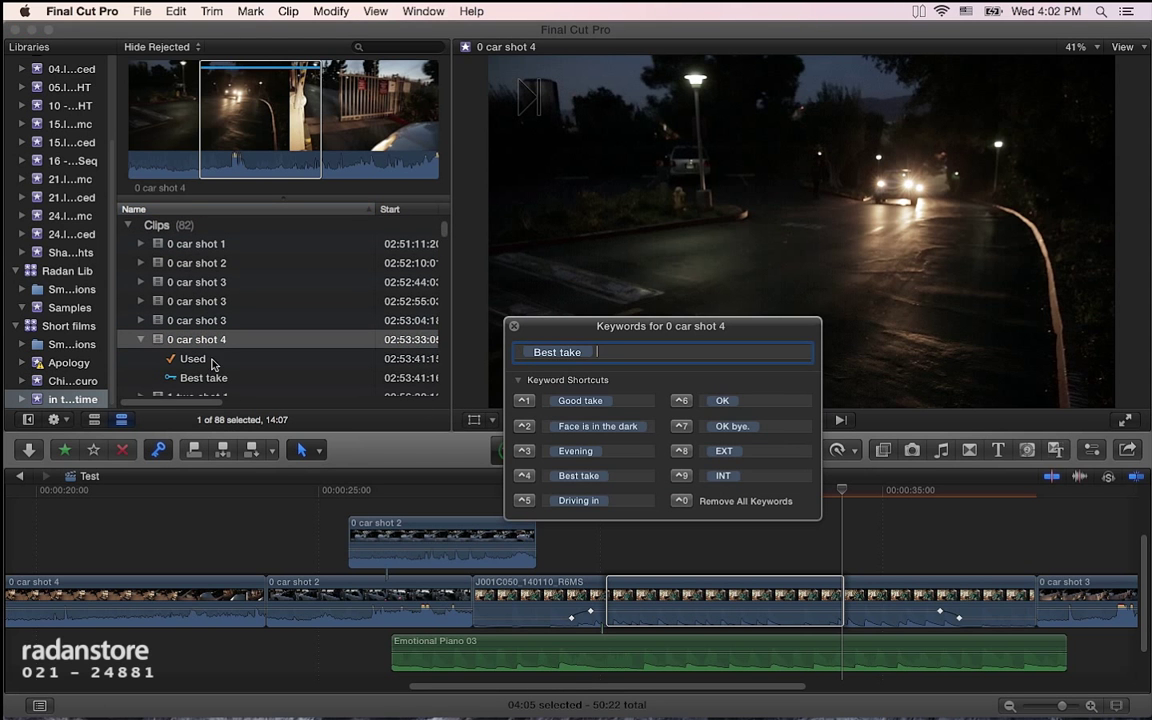
pyautogui.hotkey('ctrl', '3')
pyautogui.hotkey('ctrl', '5')
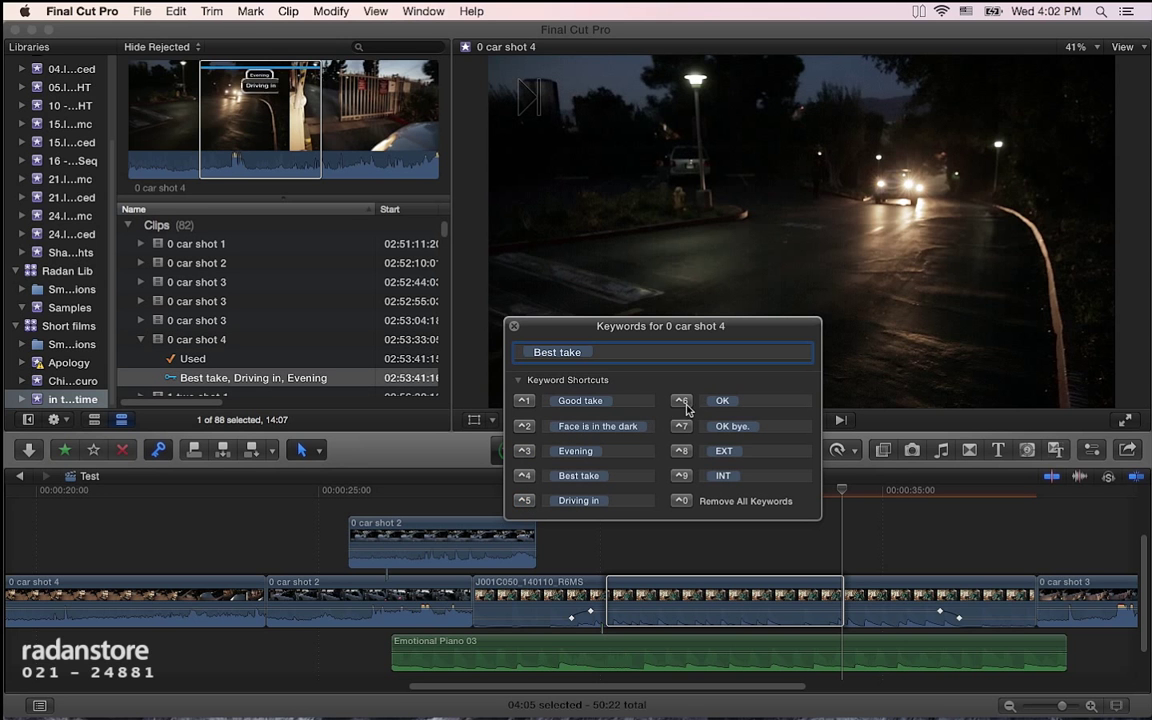
pyautogui.click(681, 451)
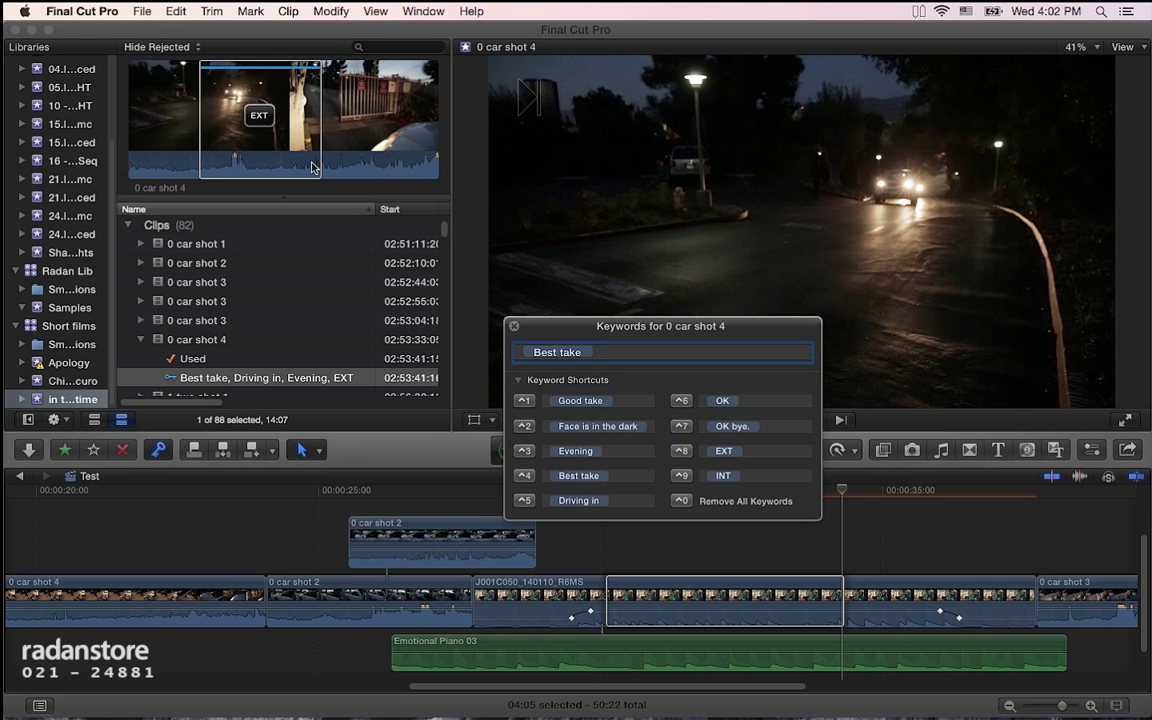
pyautogui.scroll(-1, 314, 334)
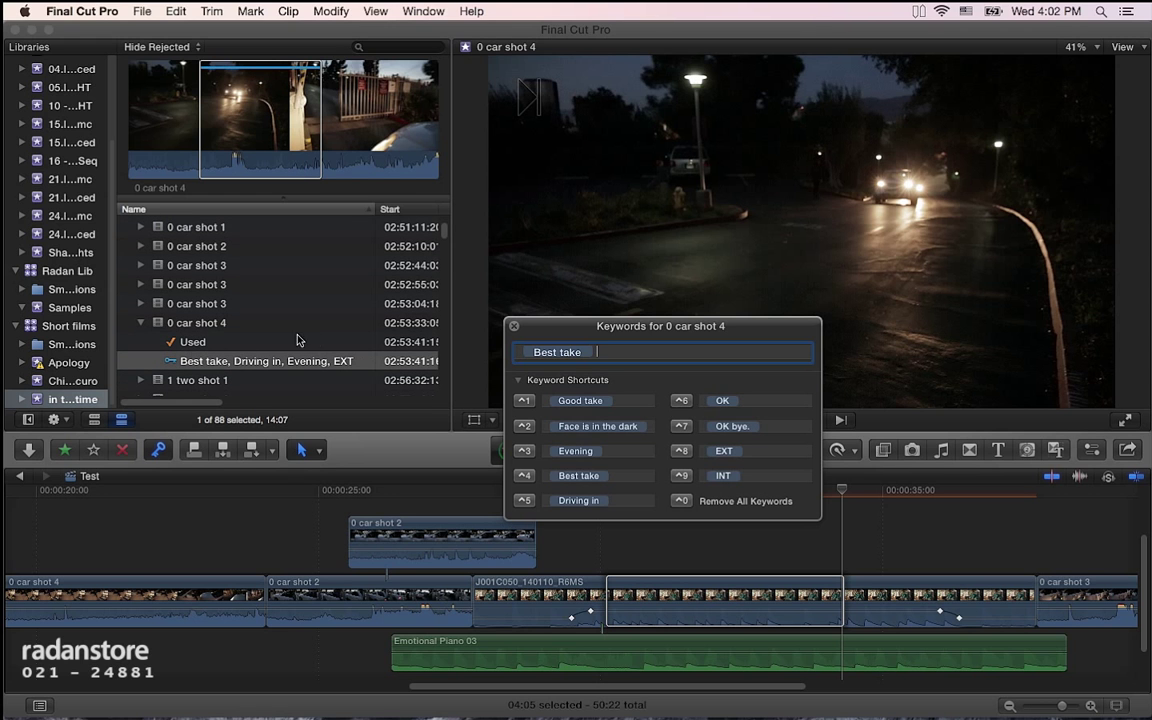
# Reselect 0 car shot 4 to load its keywords into the Keyword Editor, and shift the editor window slightly upward.
pyautogui.click(212, 329)
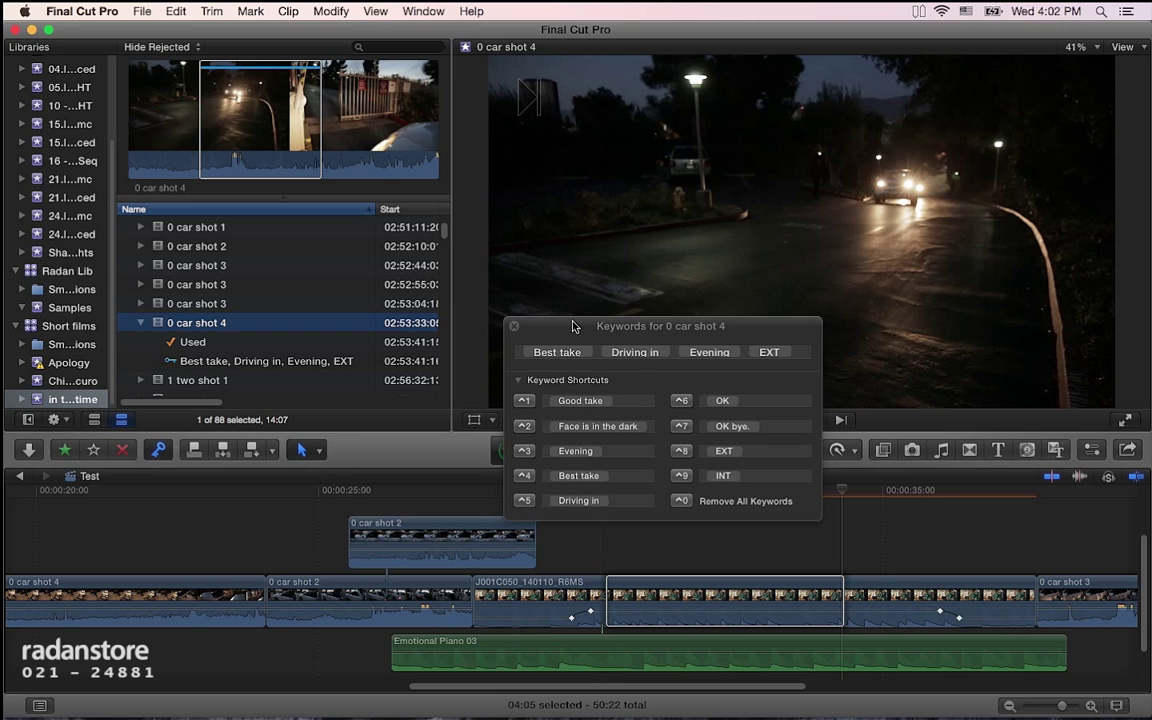
pyautogui.moveTo(576, 320); pyautogui.dragTo(583, 312)
pyautogui.click(777, 344)
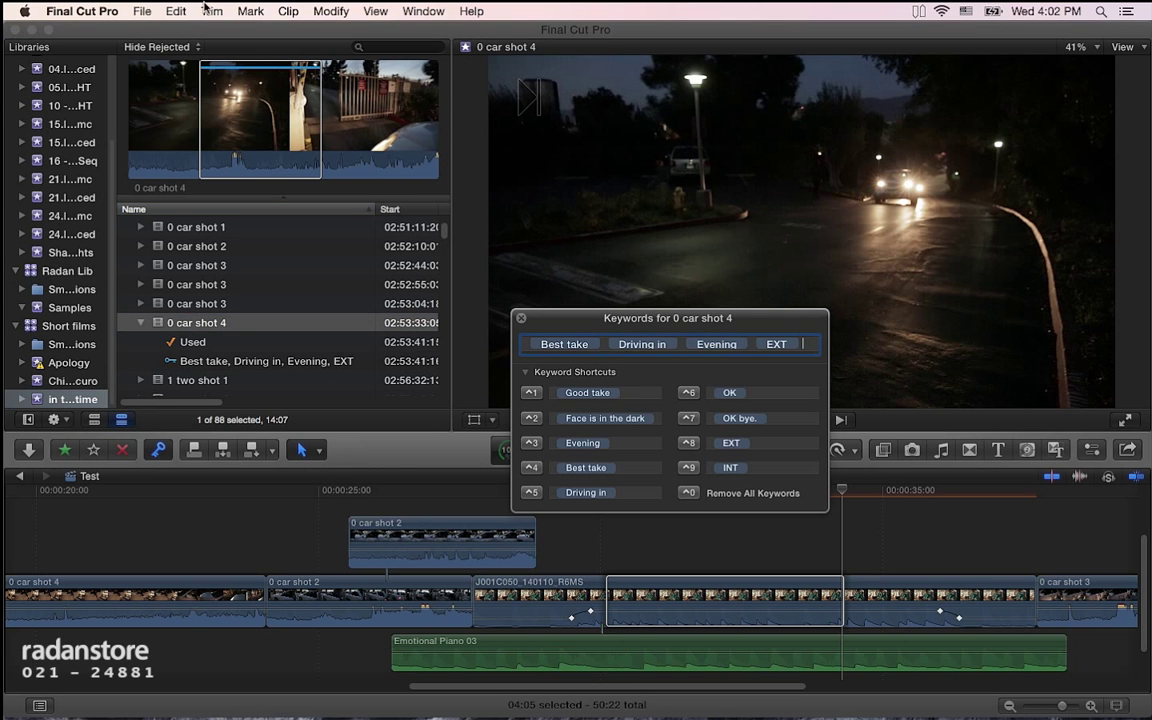
# Remove the keywords Driving in, Evening and EXT from 0 car shot 4, and select its Best take keyword range.
pyautogui.click(249, 11)
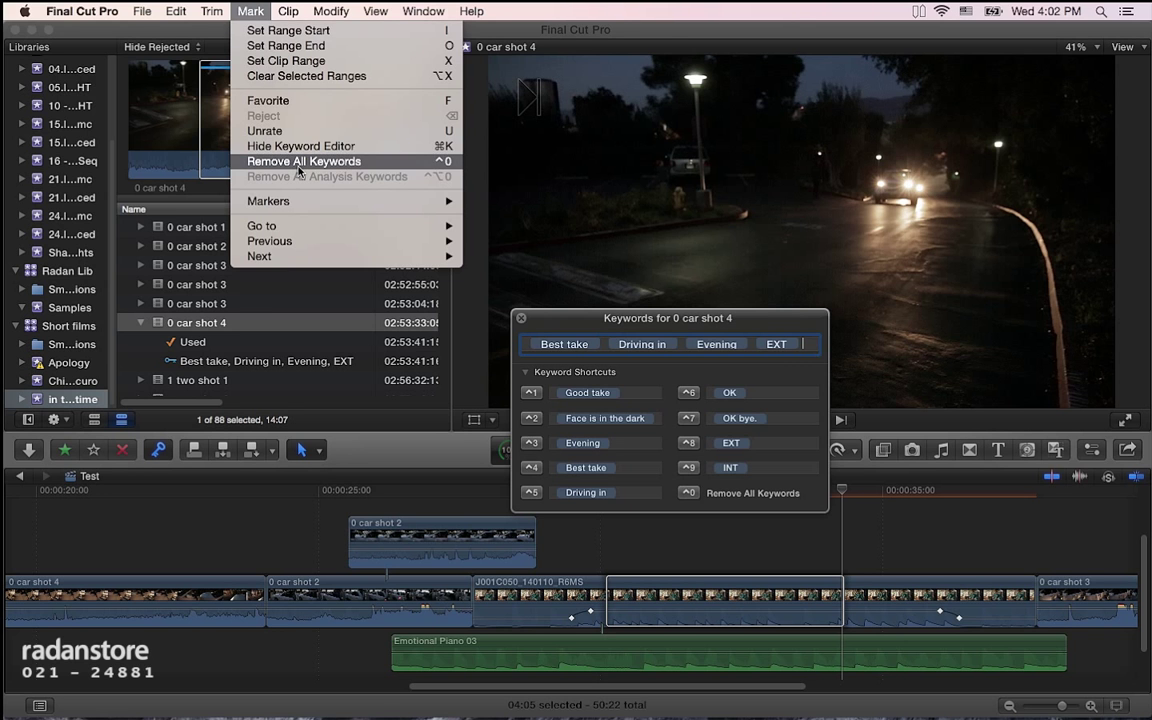
pyautogui.click(810, 344)
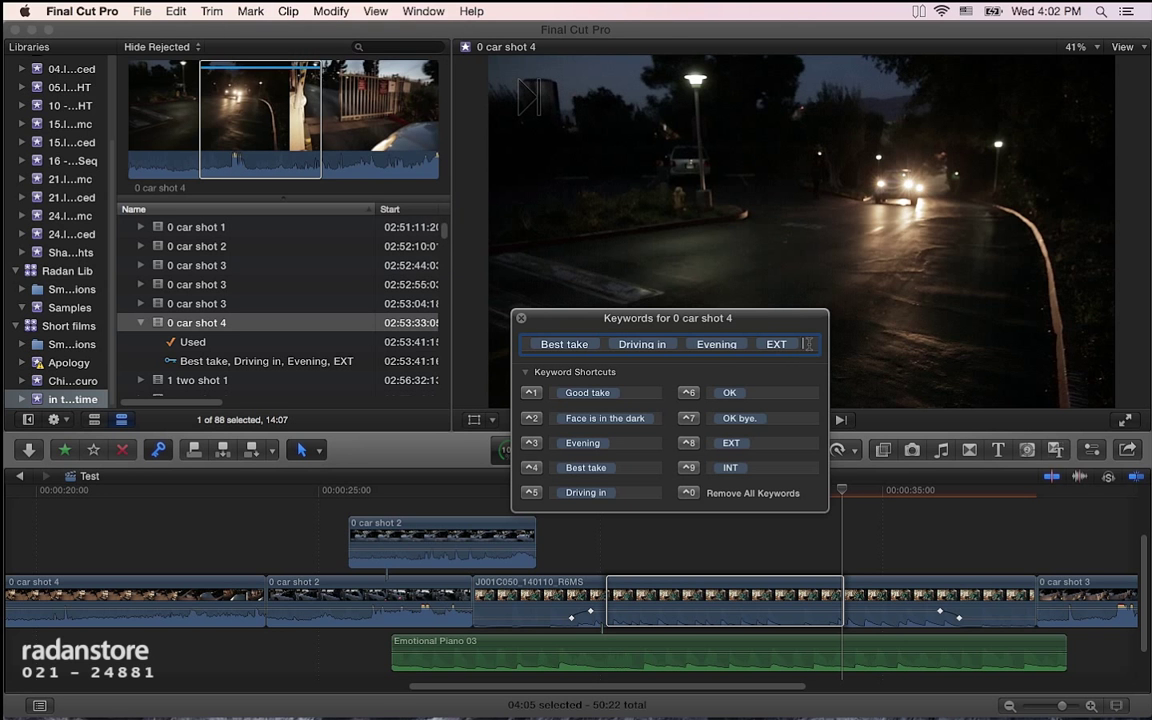
pyautogui.click(652, 344)
pyautogui.click(716, 344)
pyautogui.click(776, 344)
pyautogui.click(716, 344)
pyautogui.keyDown('shift'); pyautogui.click(658, 344); pyautogui.keyUp('shift')
pyautogui.press('BackSpace')
pyautogui.click(638, 345)
pyautogui.press('BackSpace')
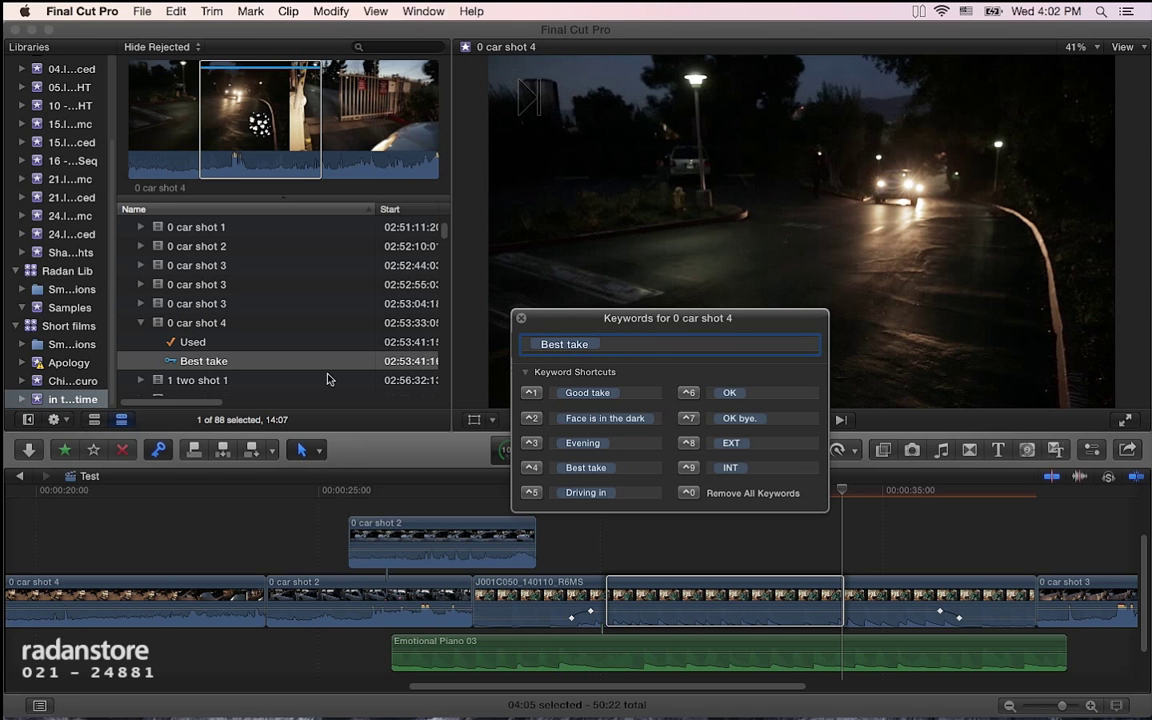
pyautogui.click(220, 368)
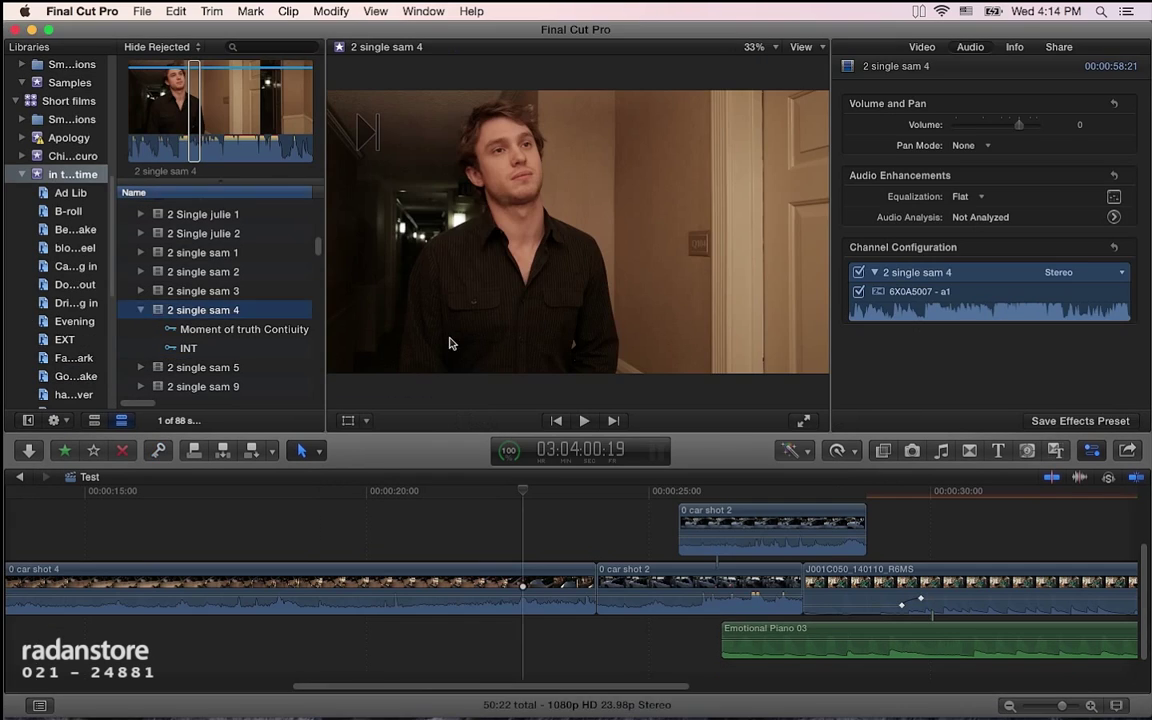
# Open the Analyze and Fix options for the 2 single sam 4 clip.
pyautogui.click(250, 11)
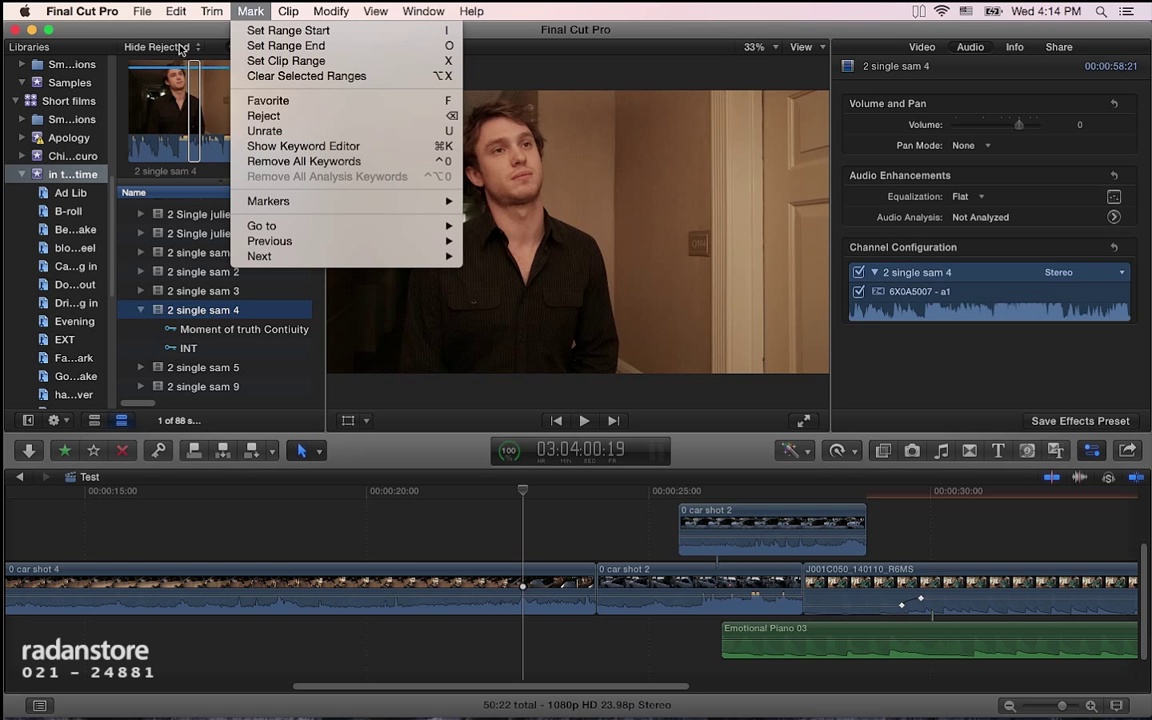
pyautogui.moveTo(330, 11)
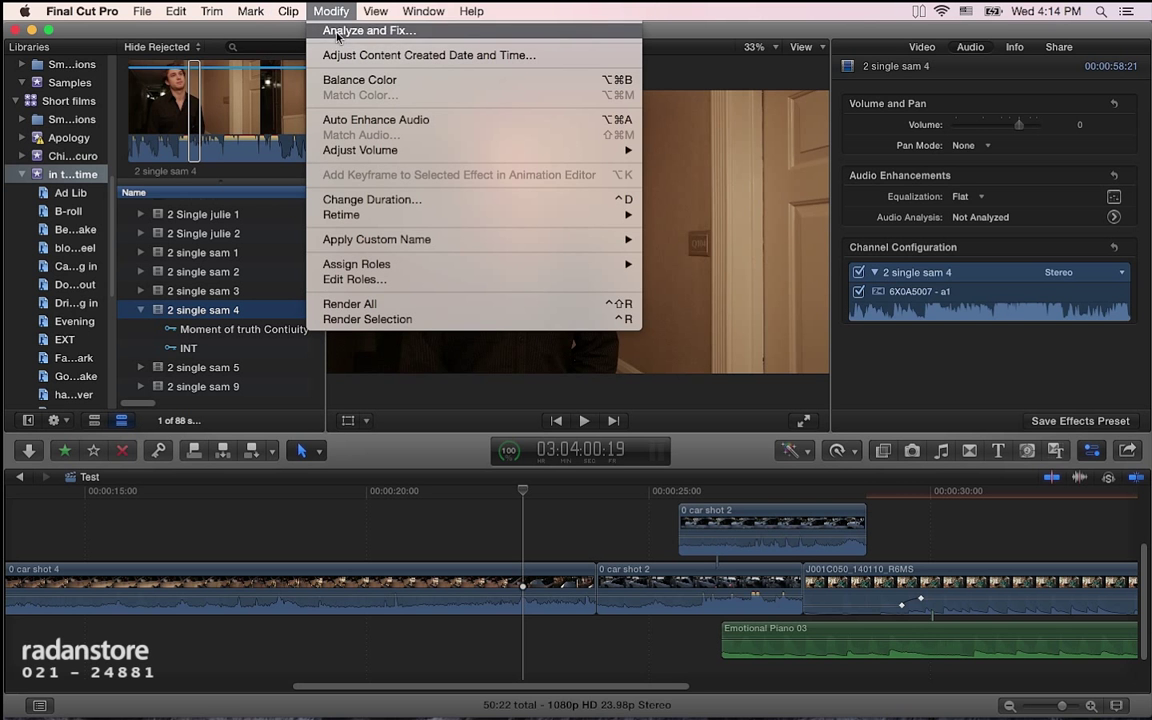
pyautogui.click(369, 34)
# Turn off balance color analysis, Find people and all three audio options in Analyze and Fix.
pyautogui.click(527, 87)
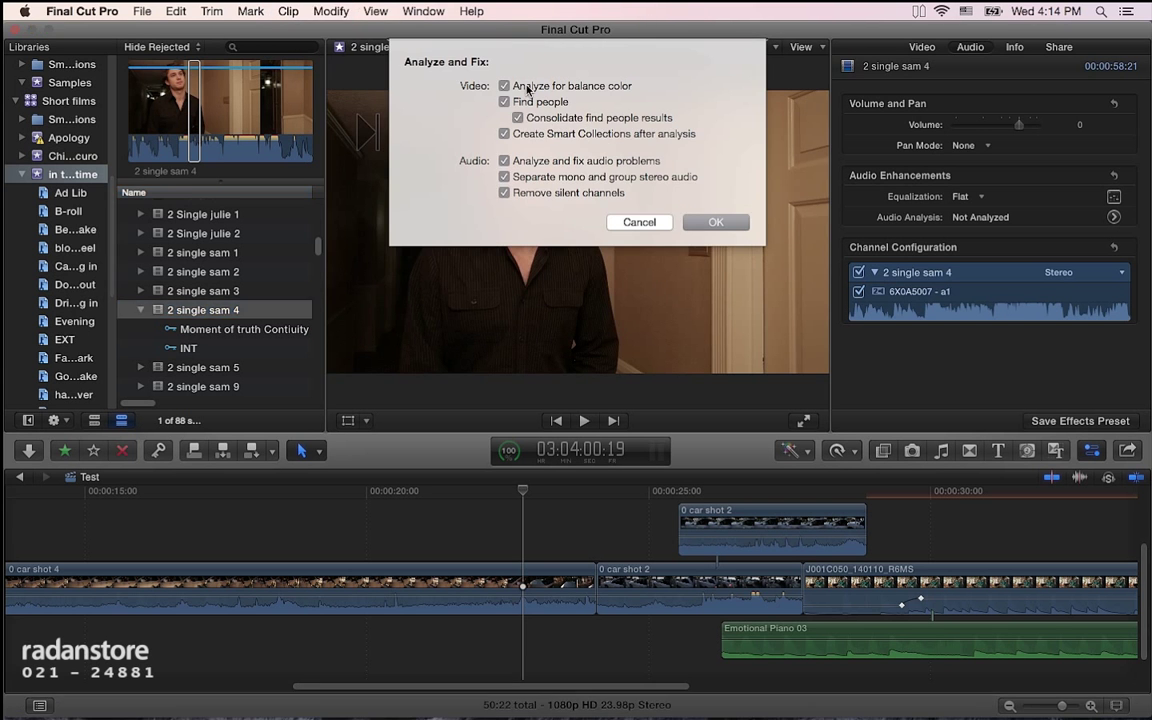
pyautogui.click(524, 102)
pyautogui.click(524, 161)
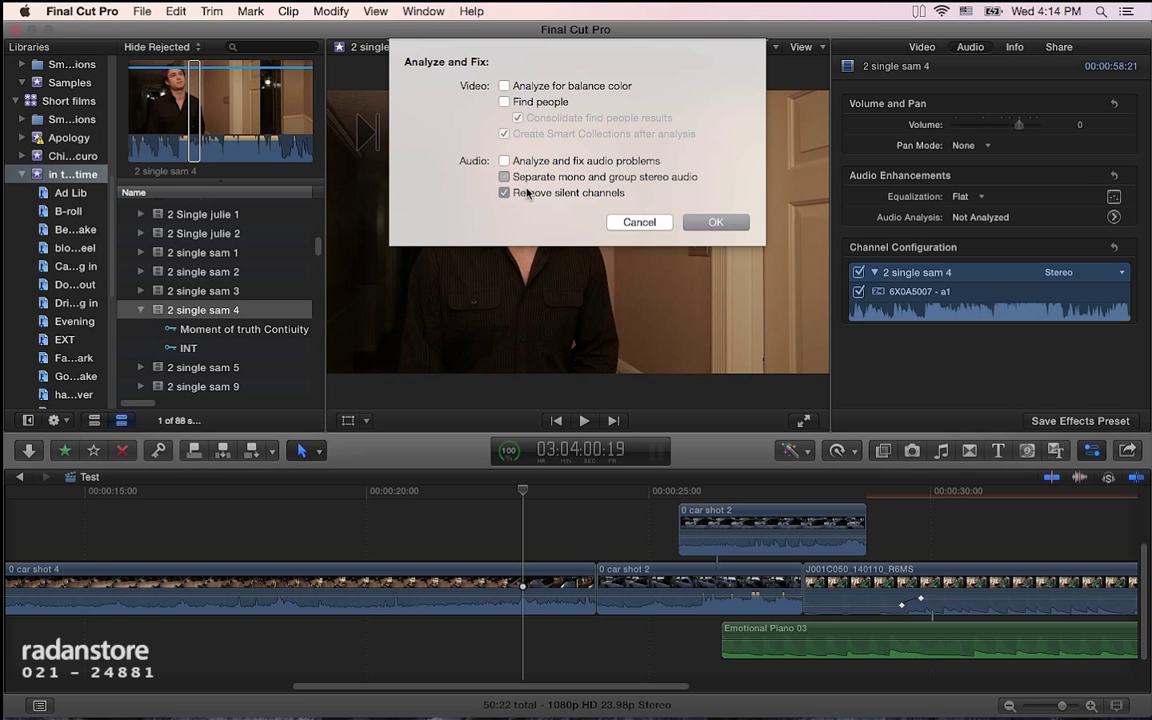
pyautogui.click(527, 177)
pyautogui.click(530, 193)
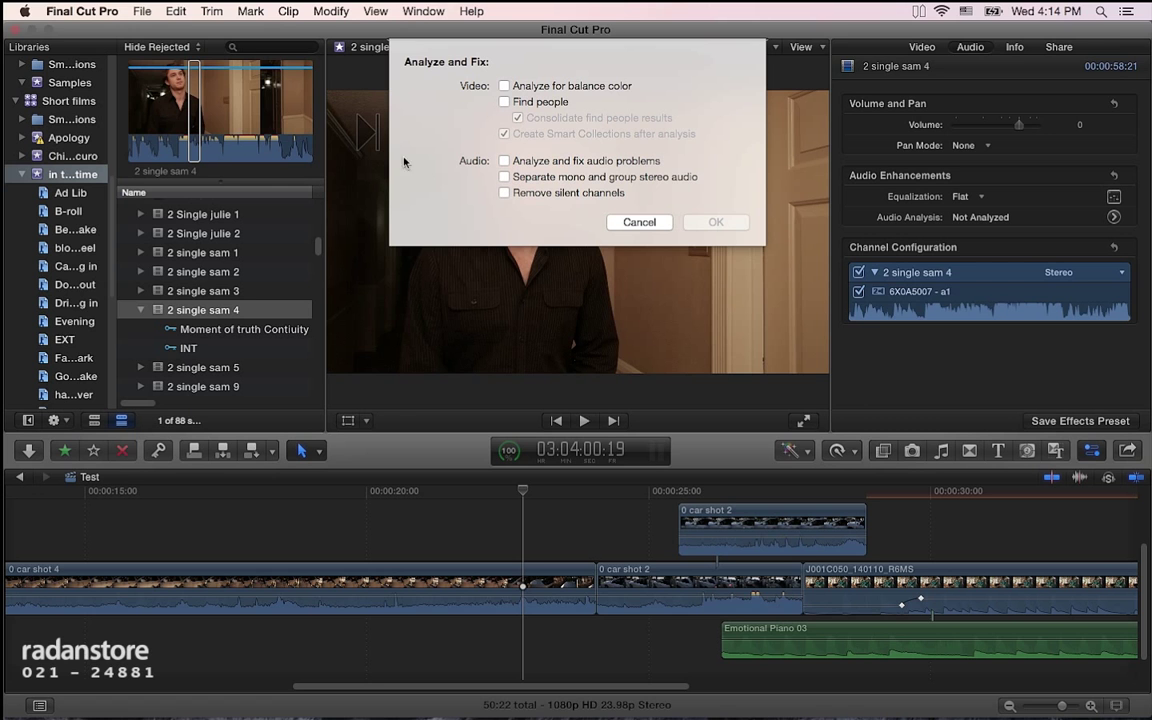
# Analyze 2 single sam 4 with balance color, Find people, audio problem fixing, mono and stereo grouping, and silent channel removal enabled.
pyautogui.click(586, 89)
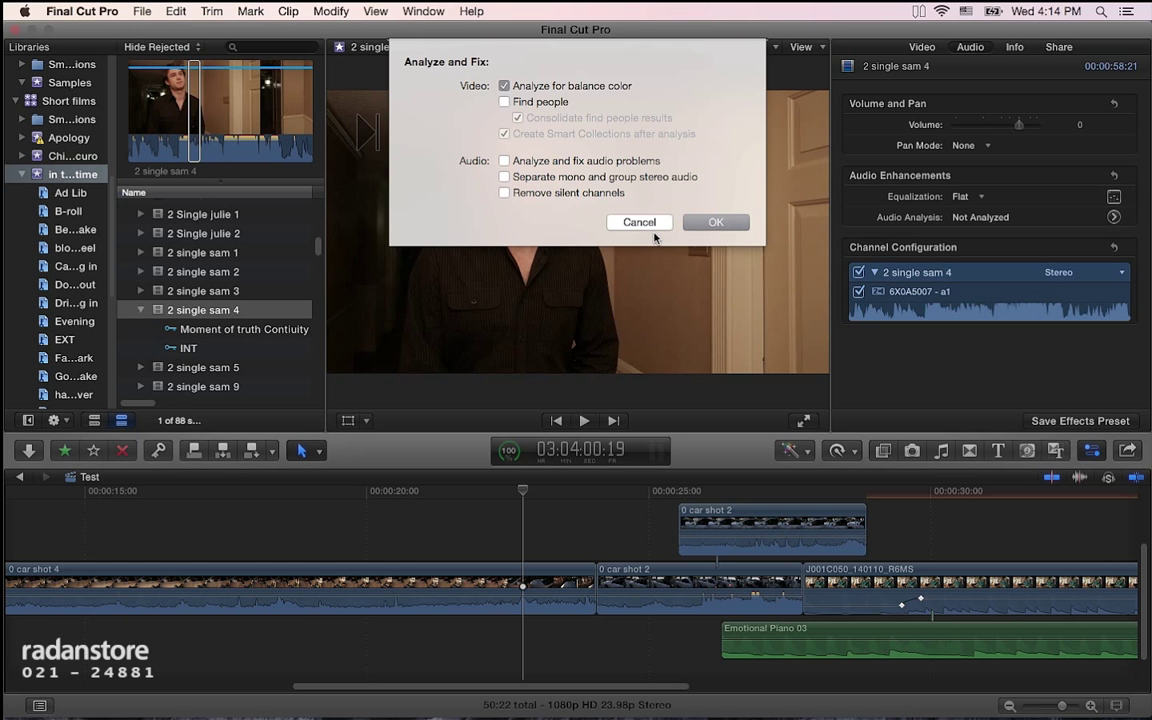
pyautogui.click(504, 101)
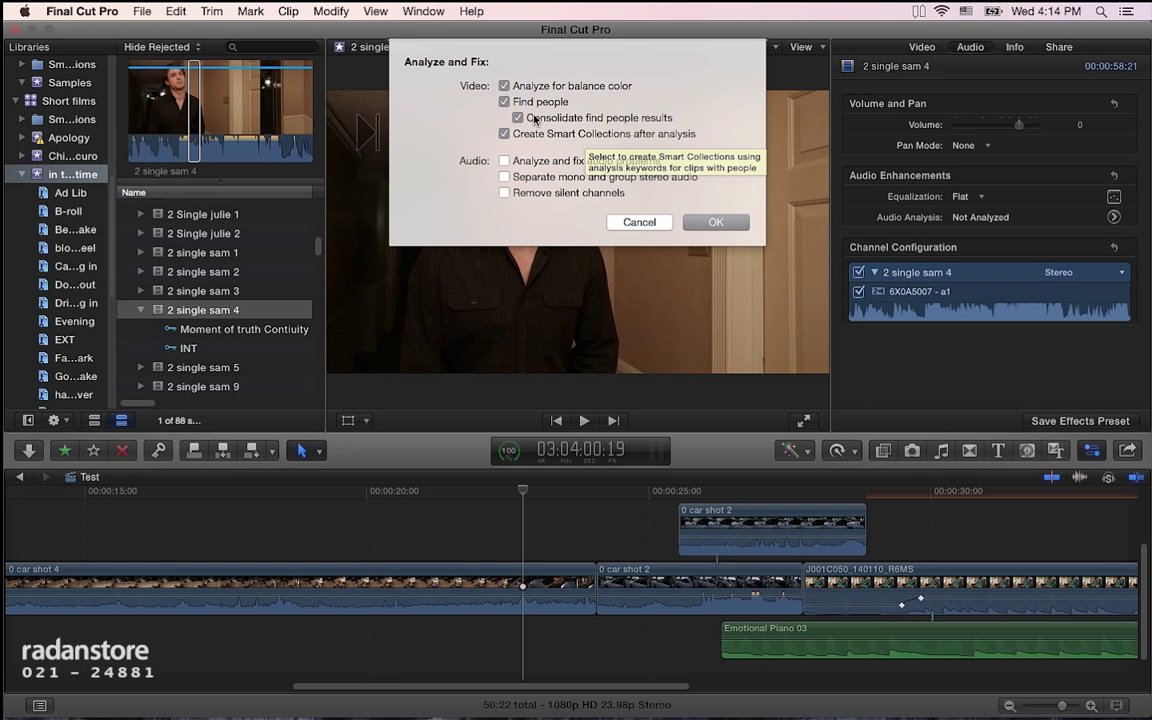
pyautogui.click(594, 162)
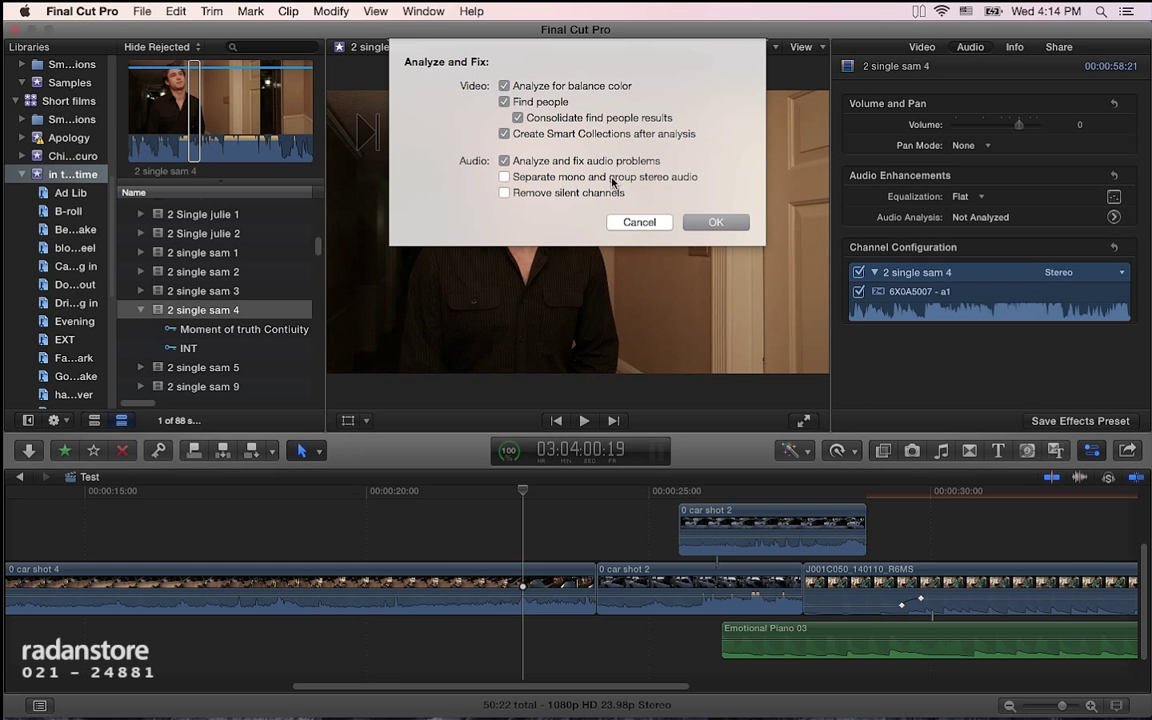
pyautogui.click(612, 181)
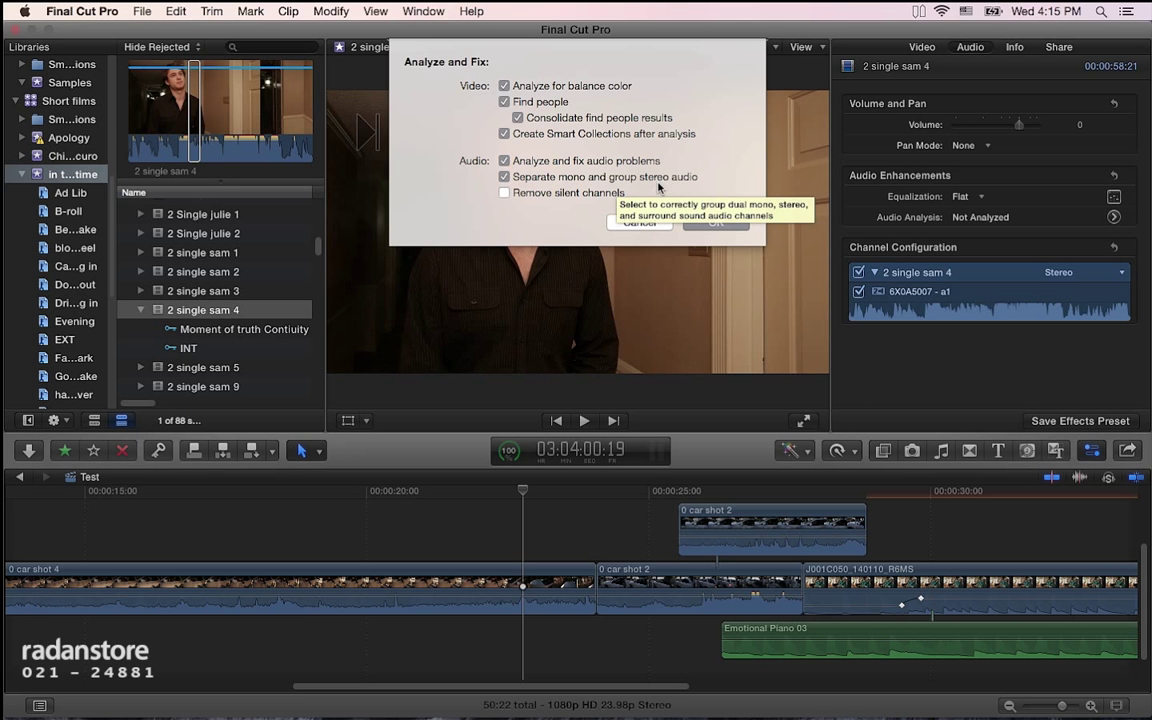
pyautogui.click(503, 193)
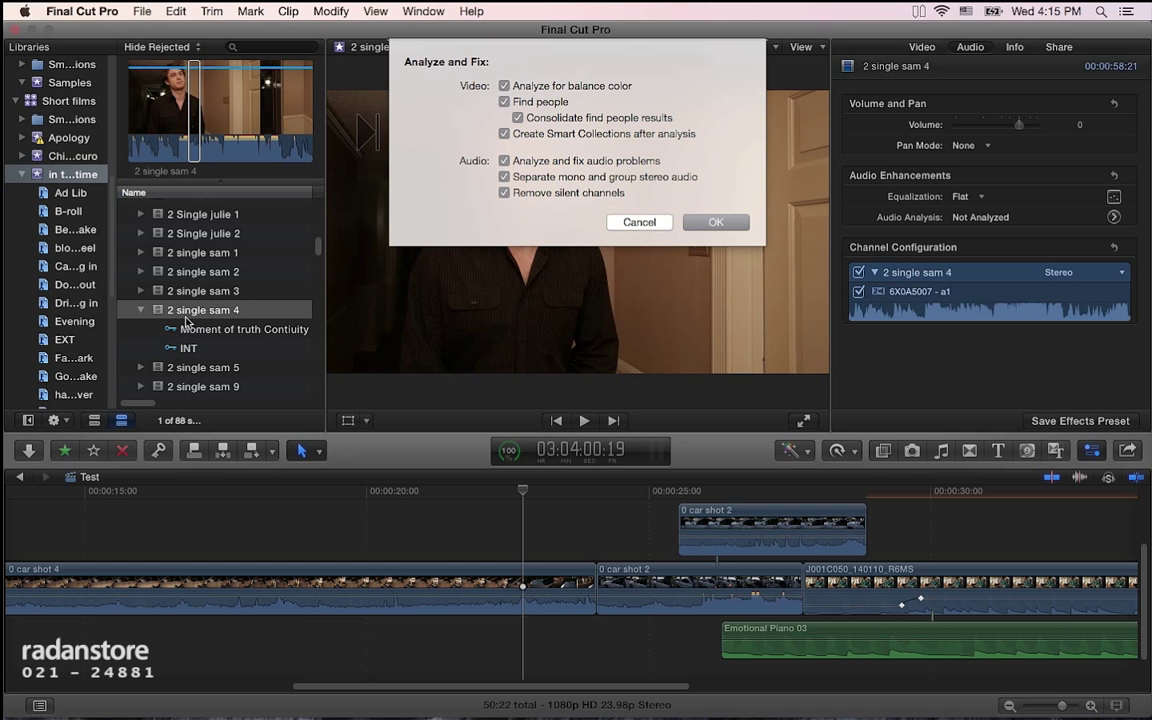
pyautogui.click(727, 224)
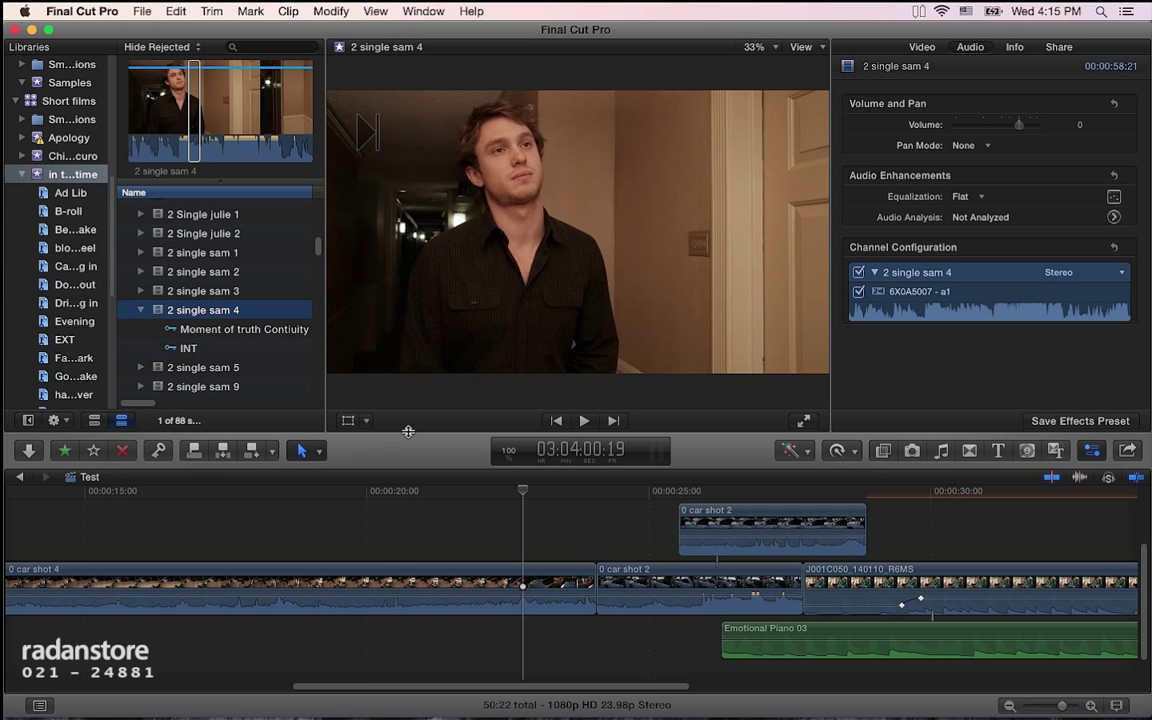
# Check the Transcoding and Analysis progress of 2 single sam 4 in Background Tasks, then close the window.
pyautogui.click(506, 453)
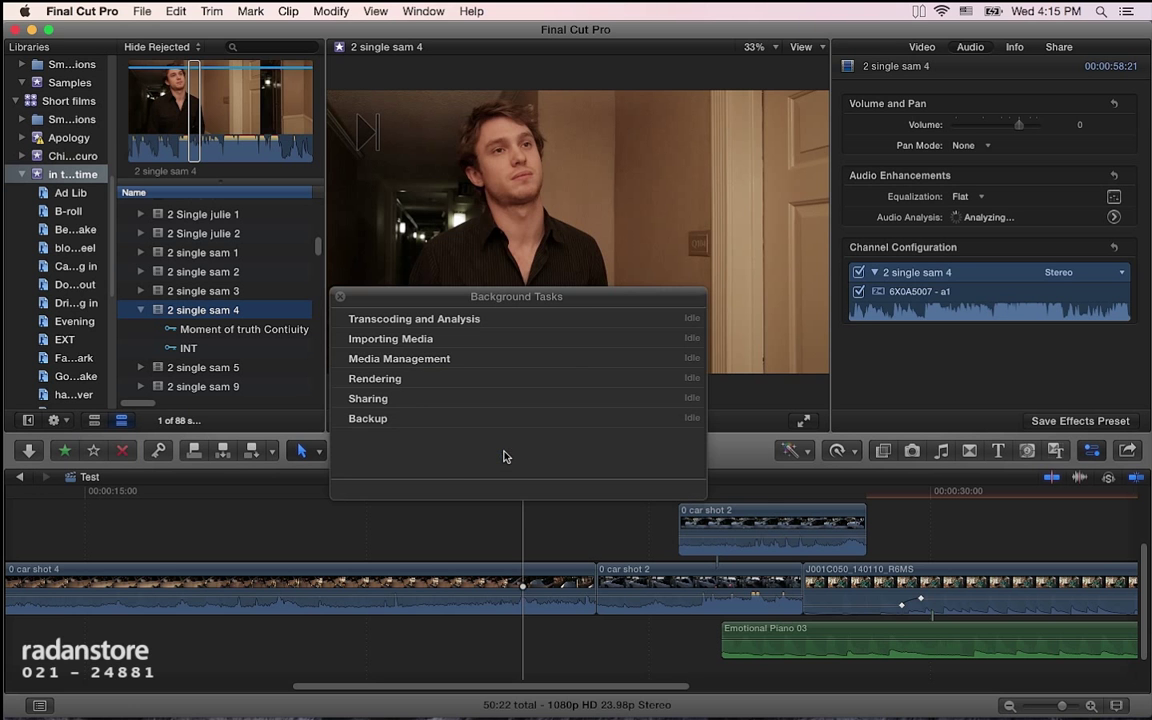
pyautogui.moveTo(400, 296); pyautogui.dragTo(598, 237)
pyautogui.click(428, 330)
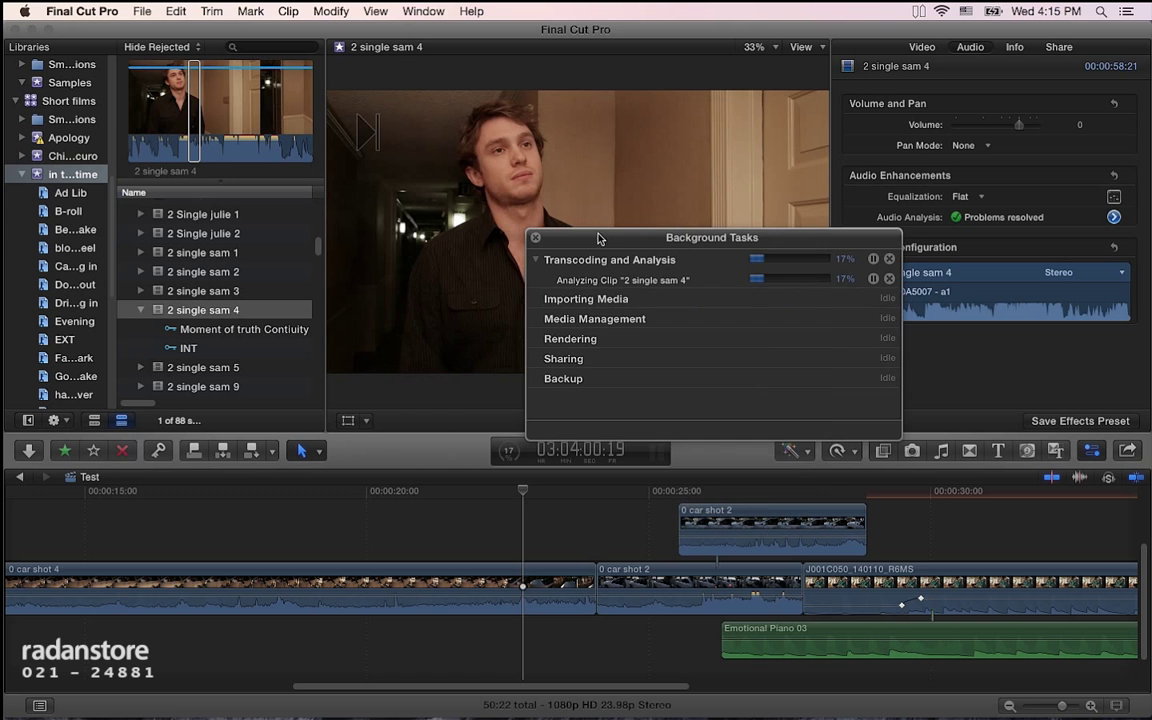
pyautogui.click(535, 237)
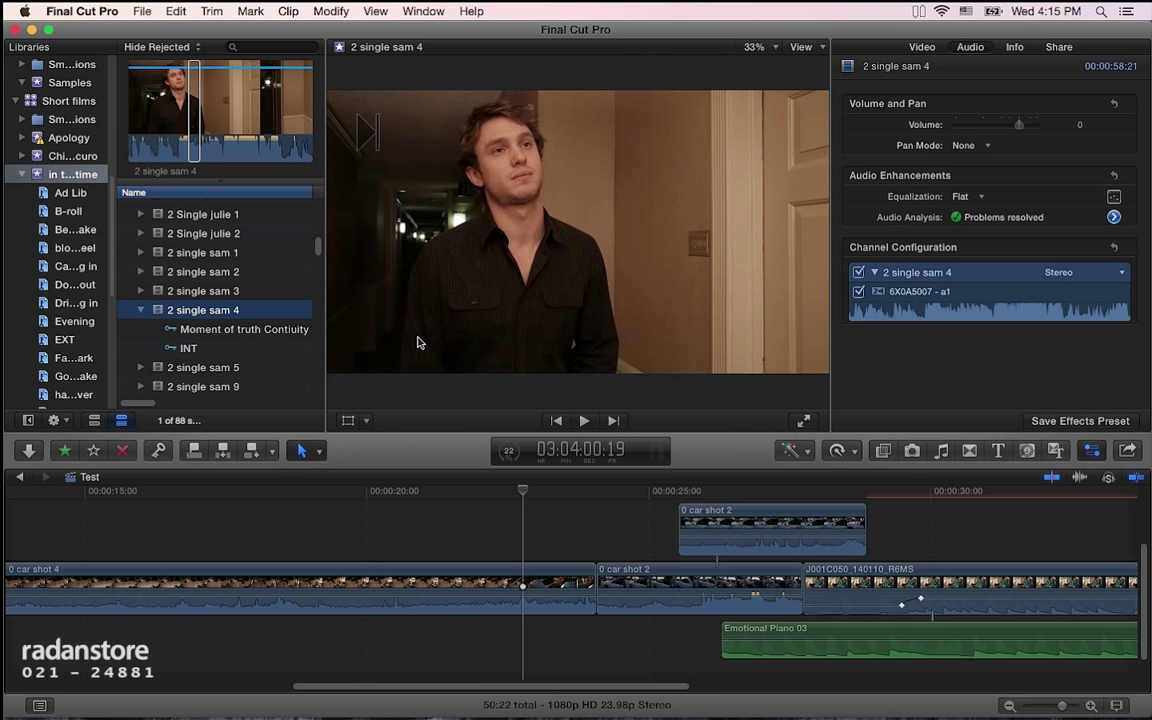
# Recheck the analysis progress and the availability of Remove All Analysis Keywords, and close Background Tasks.
pyautogui.click(508, 450)
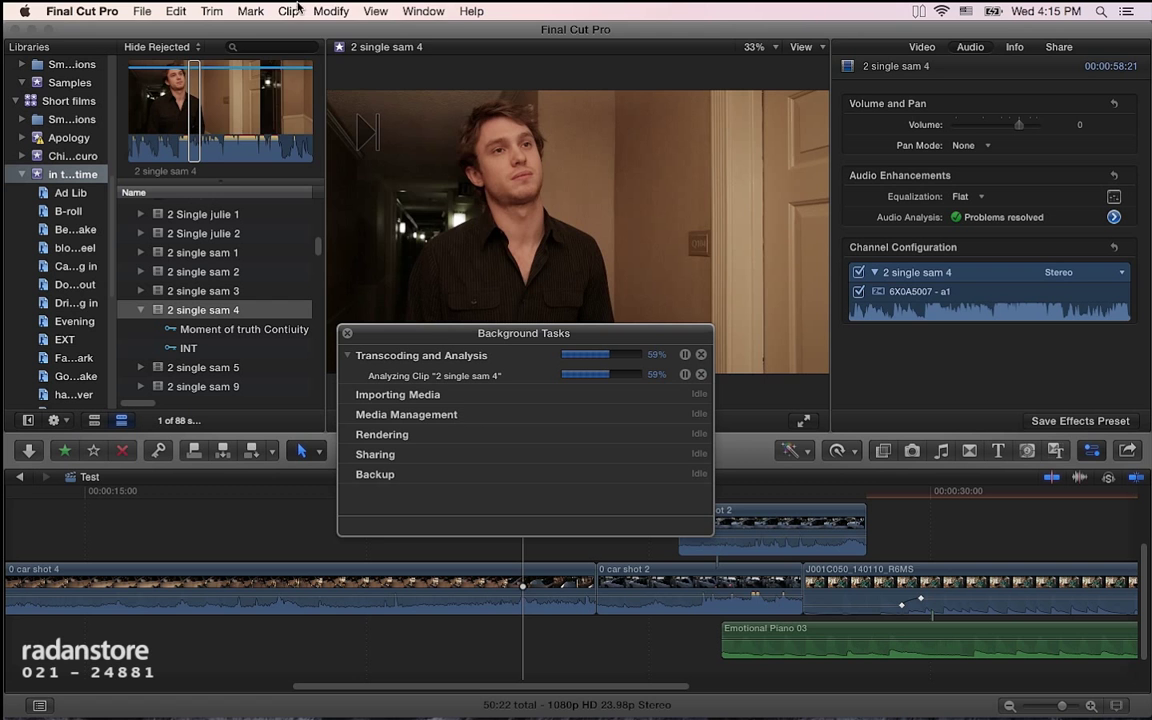
pyautogui.click(250, 11)
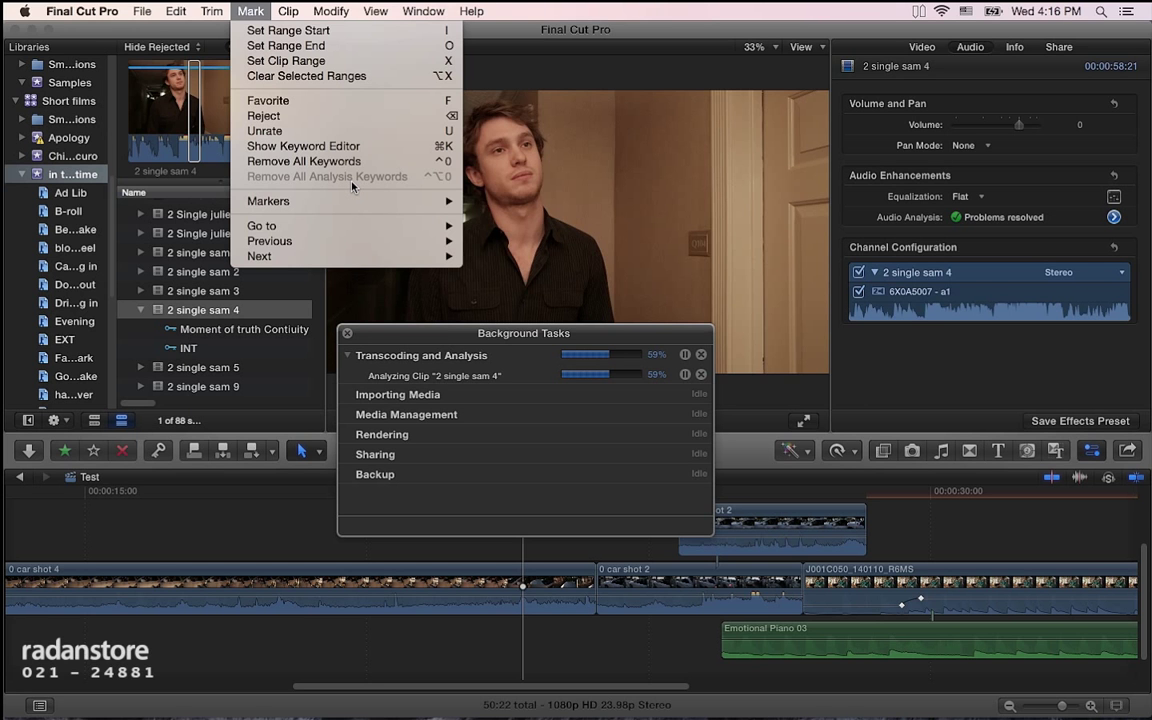
pyautogui.click(346, 334)
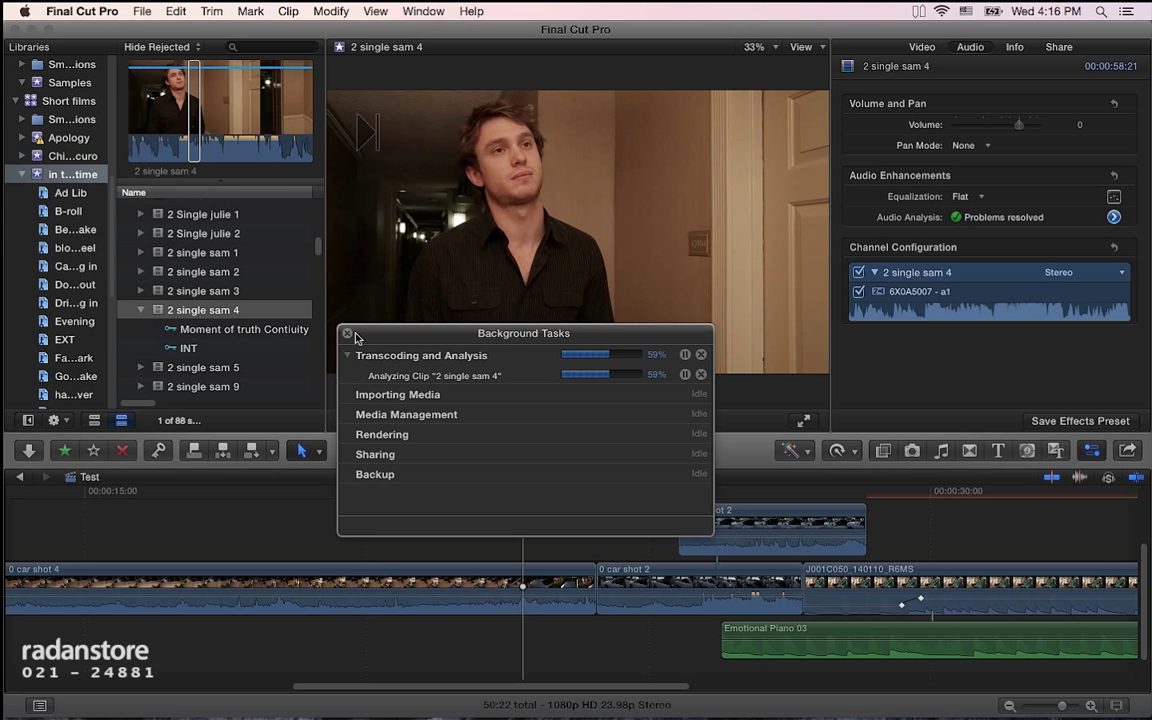
pyautogui.click(346, 334)
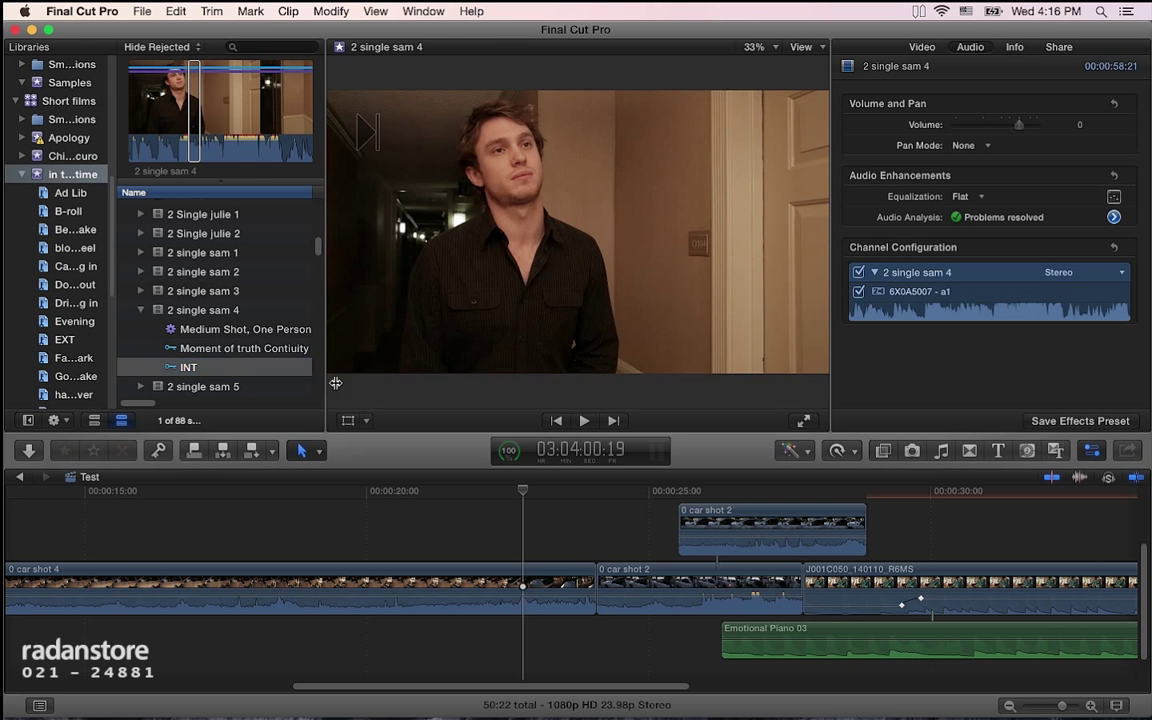
# Enlarge the browser by hiding the Libraries list, and select the Medium Shot, One Person analysis keyword of 2 single sam 4.
pyautogui.moveTo(324, 344); pyautogui.dragTo(348, 344)
pyautogui.click(28, 420)
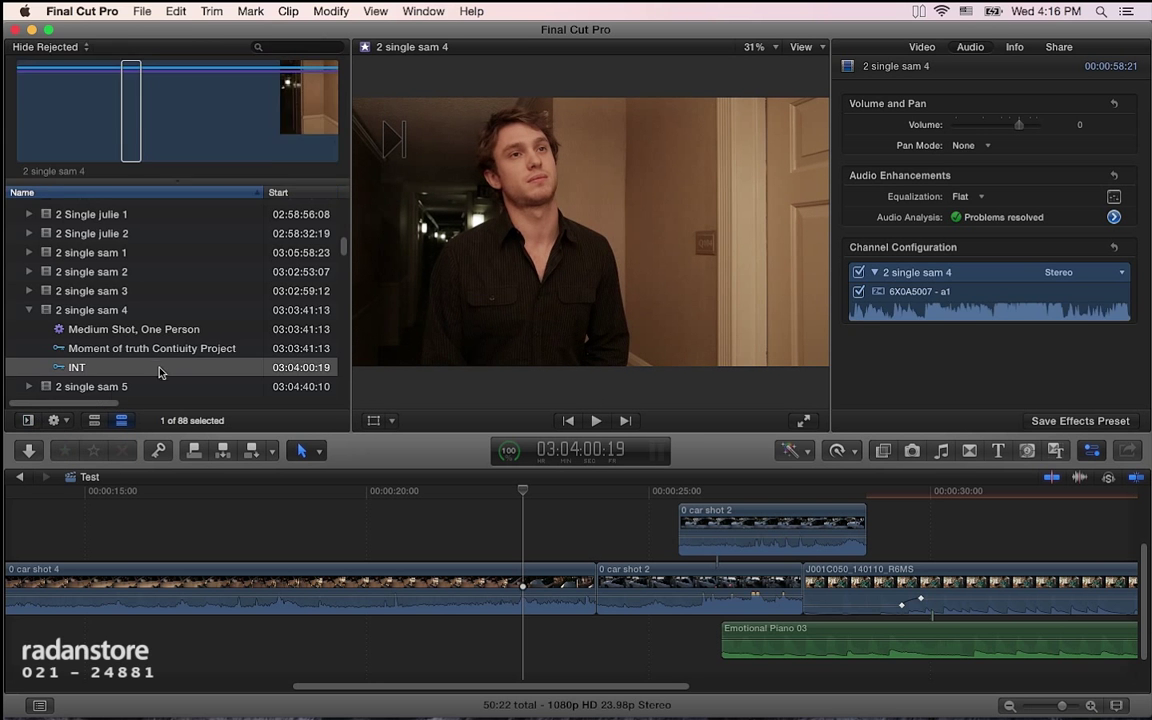
pyautogui.click(116, 330)
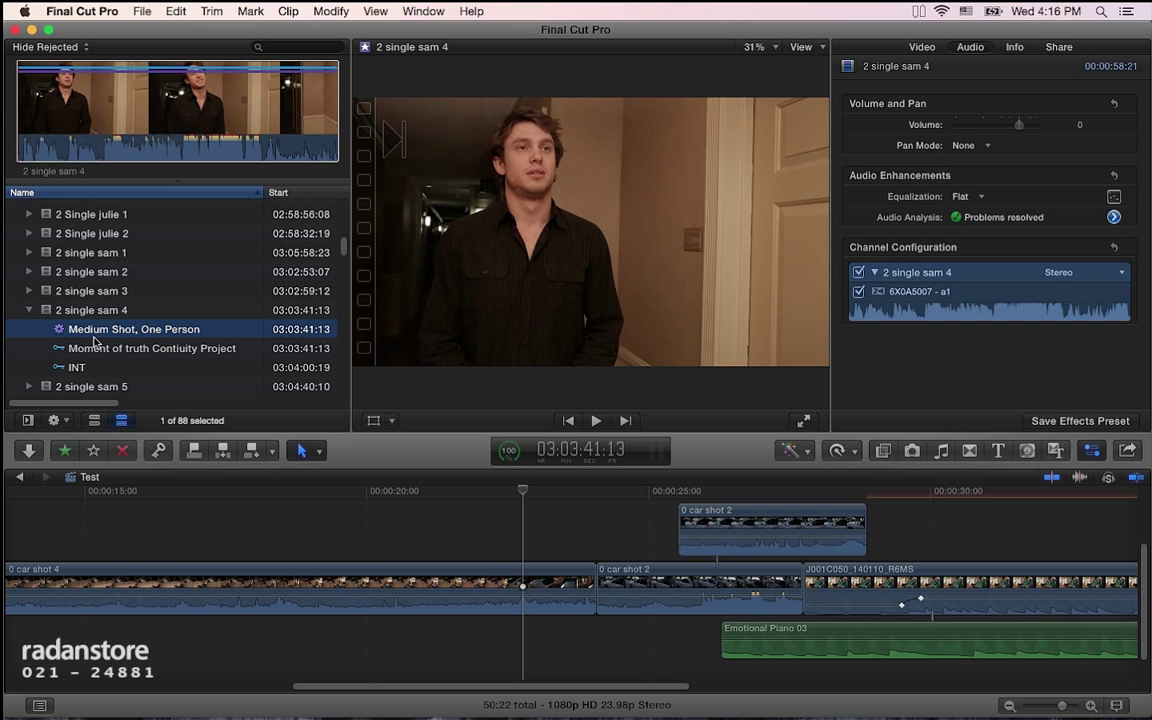
# Inspect the keywords listed under 2 Single julie 1 and 2 Single julie 2.
pyautogui.scroll(1, 95, 342)
pyautogui.click(105, 232)
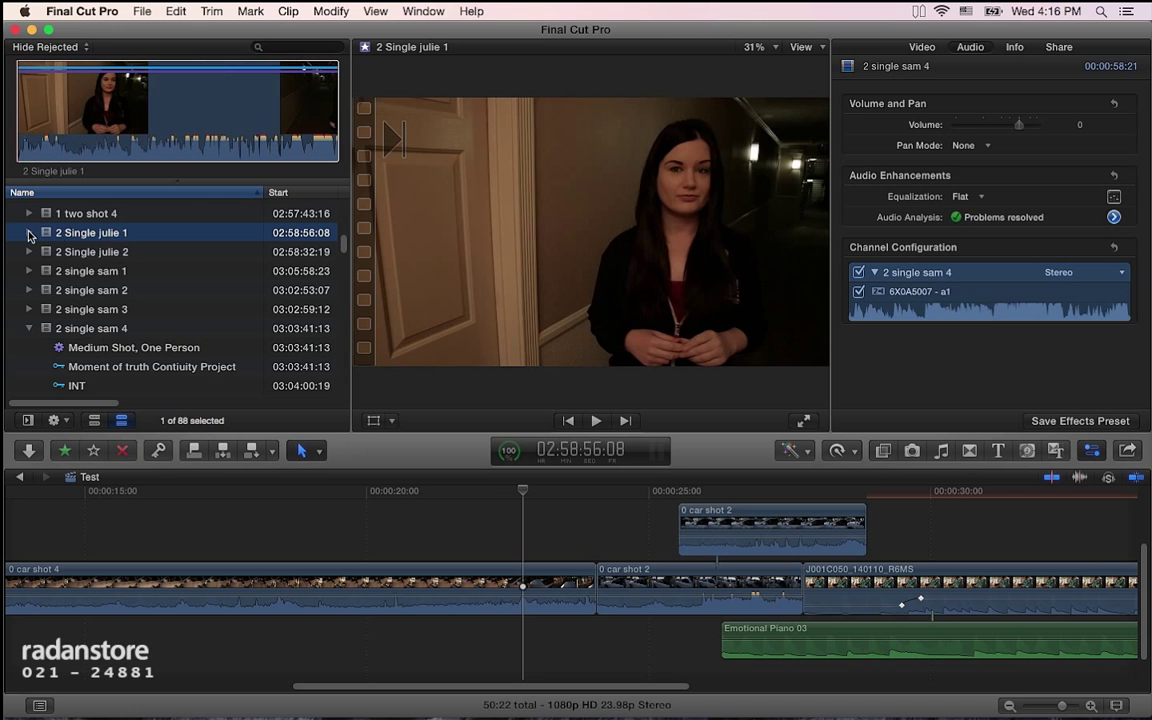
pyautogui.click(29, 233)
pyautogui.click(30, 290)
pyautogui.click(30, 232)
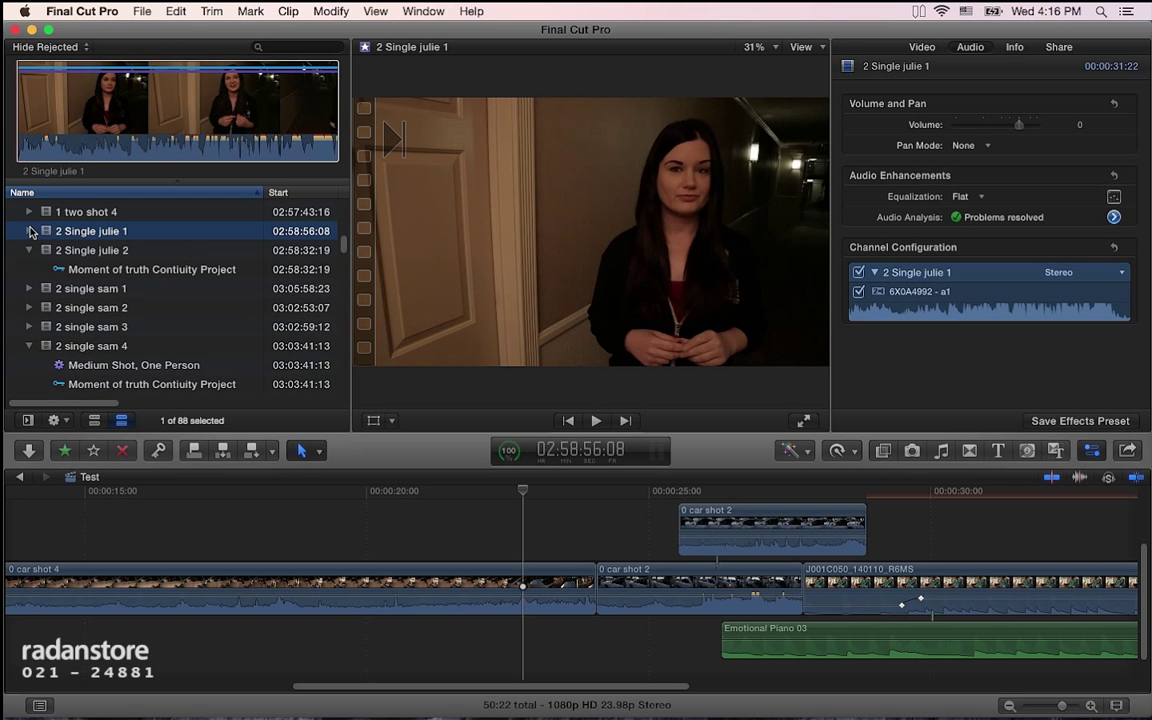
# Expand 1 two shot 1 and view its Medium Shot, One Person and One Person, Wide Shot analysis keyword ranges.
pyautogui.scroll(3, 115, 285)
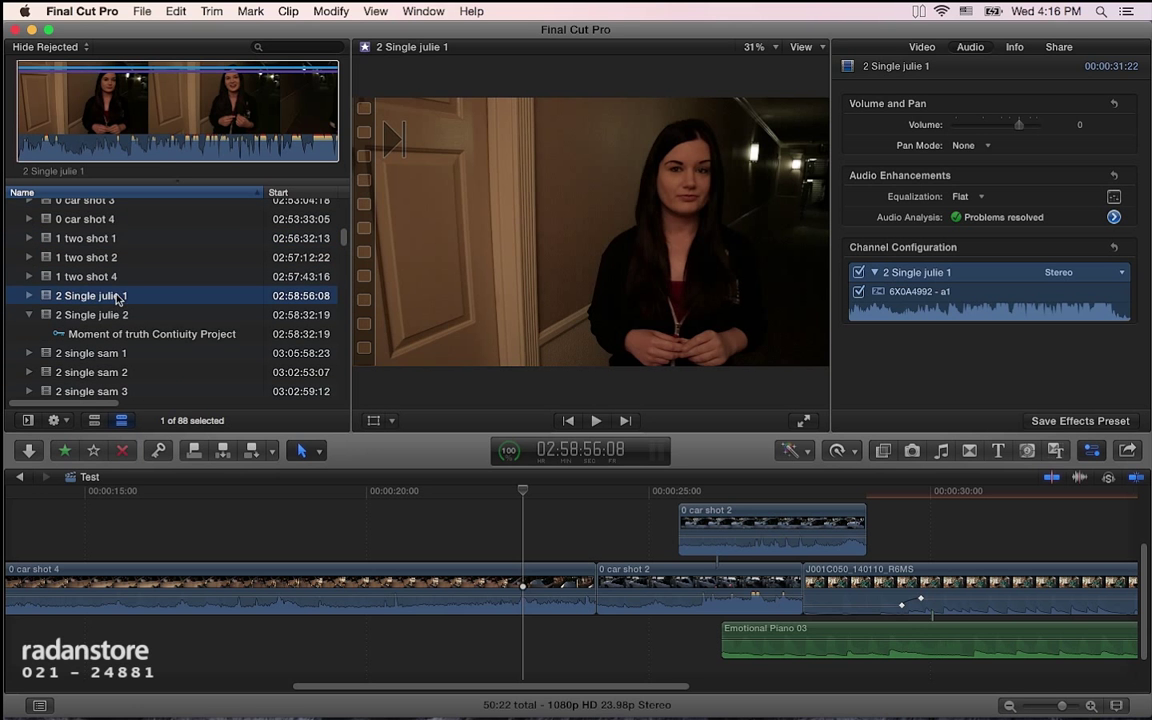
pyautogui.click(85, 239)
pyautogui.click(29, 238)
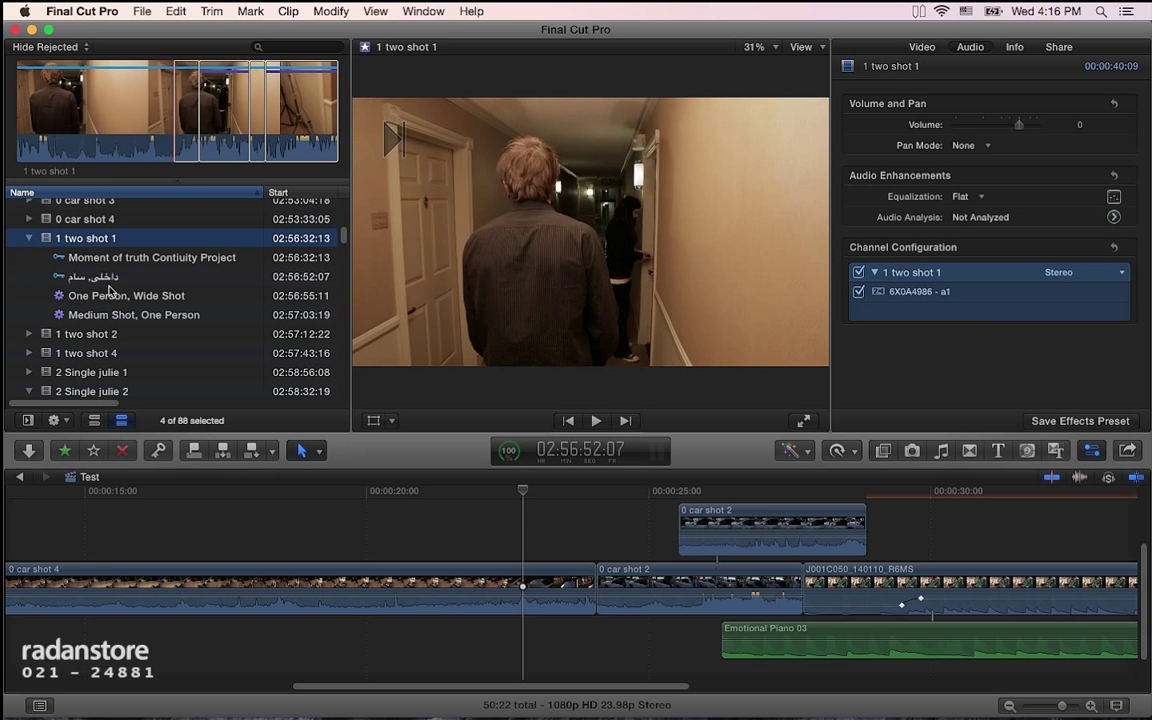
pyautogui.click(125, 315)
pyautogui.scroll(1, 125, 330)
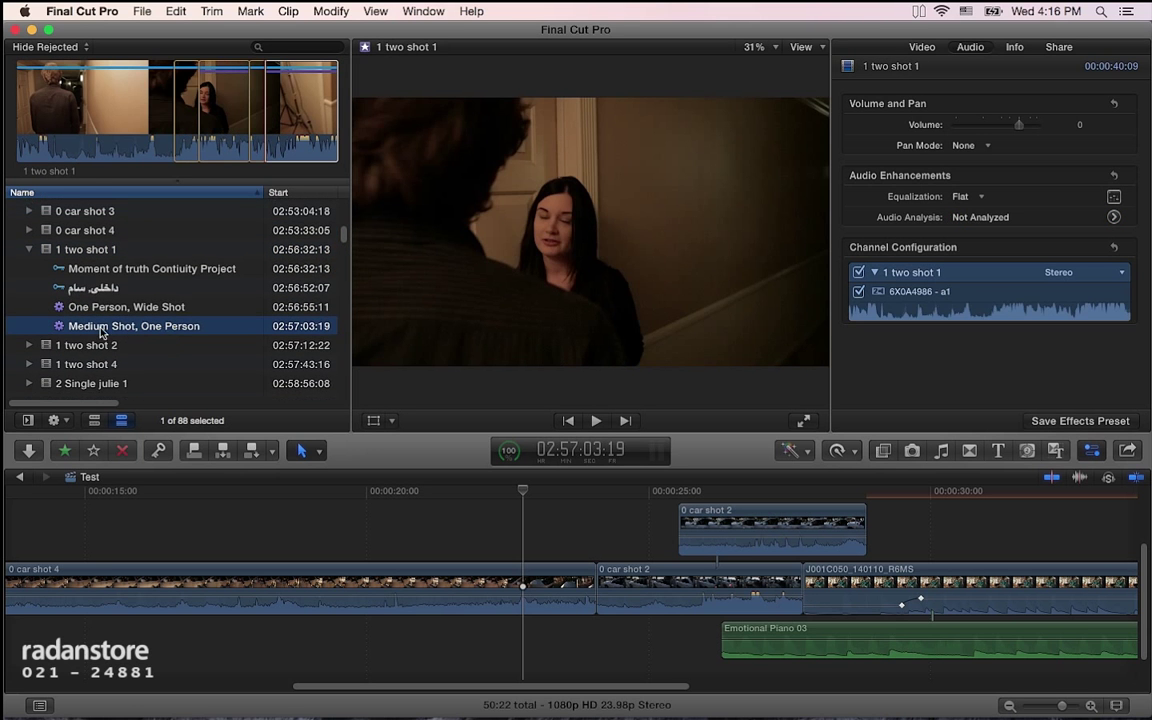
pyautogui.click(121, 306)
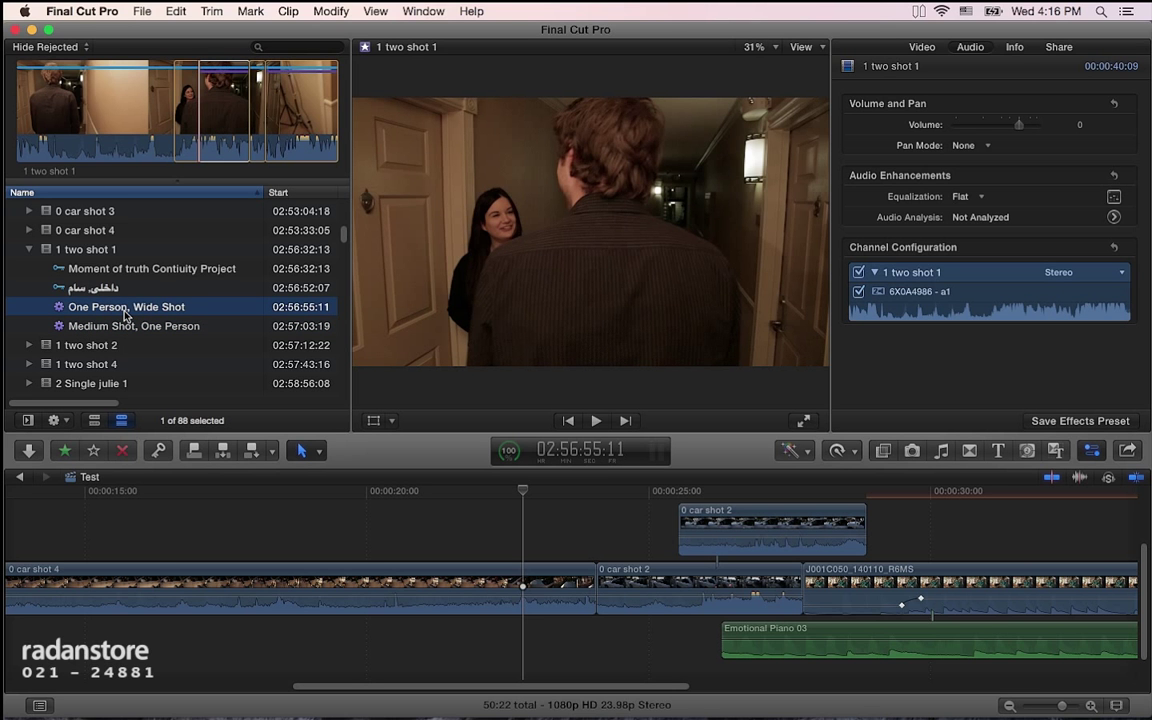
# Play 1 two shot 1 from before its One Person, Wide Shot range, and review both analysis keyword ranges again.
pyautogui.click(183, 135)
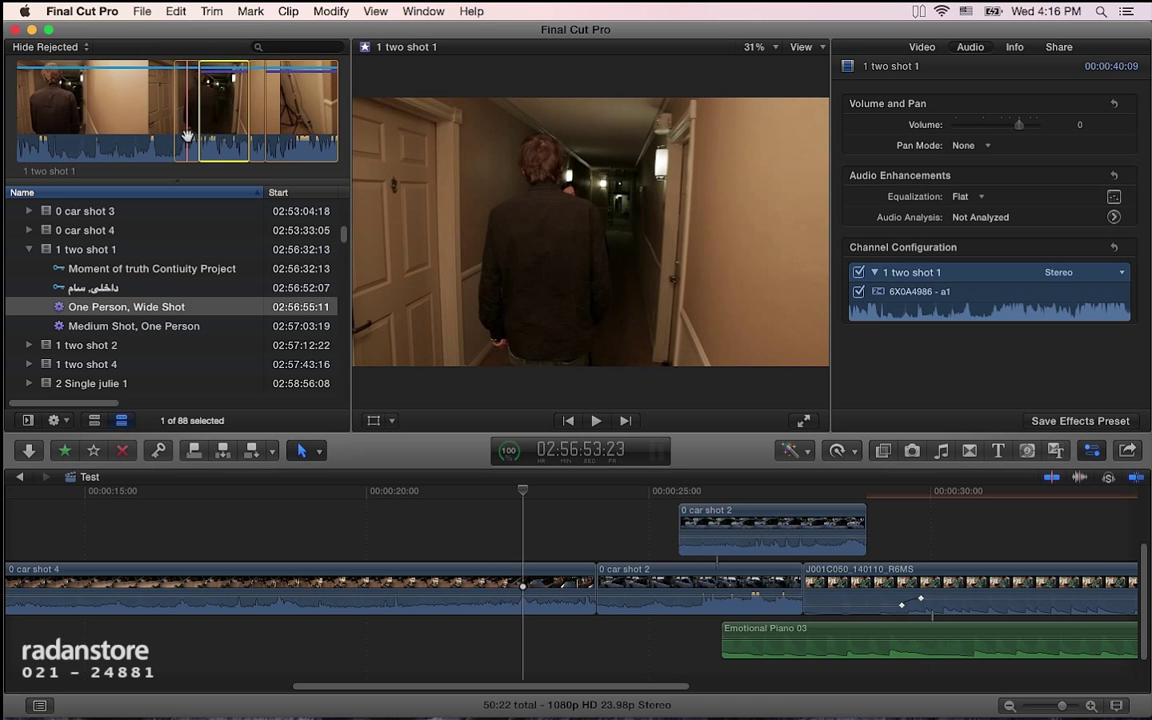
pyautogui.press('space')
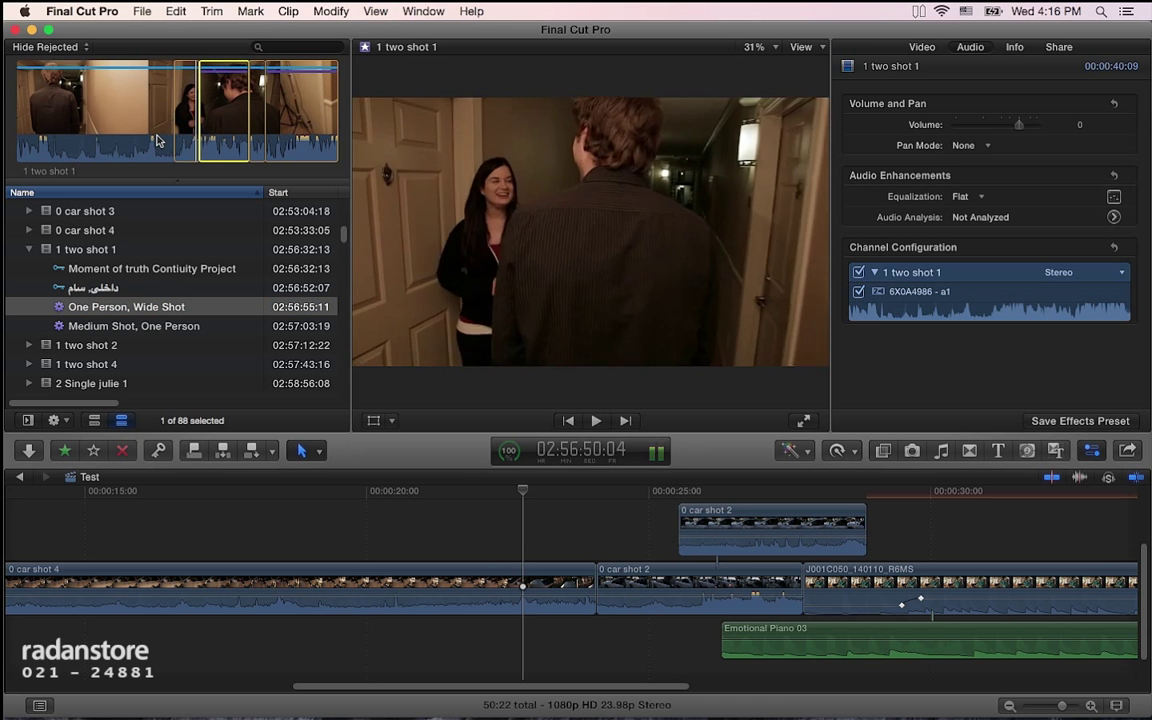
pyautogui.click(158, 140)
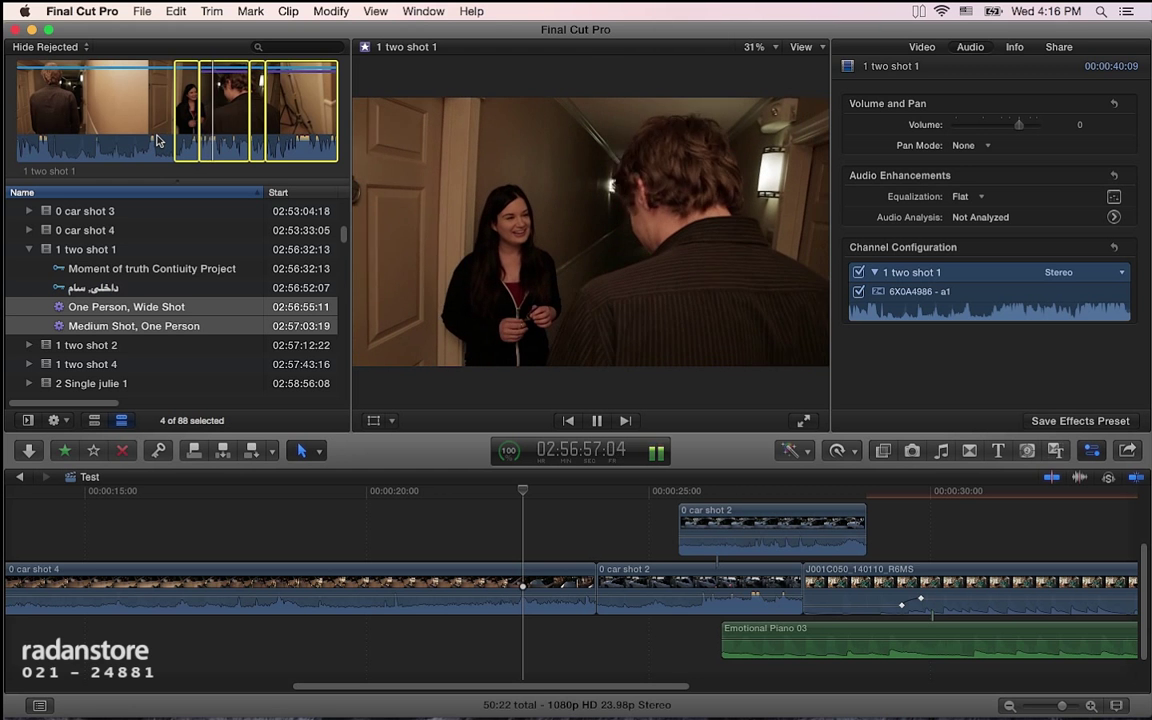
pyautogui.press('space')
pyautogui.click(185, 306)
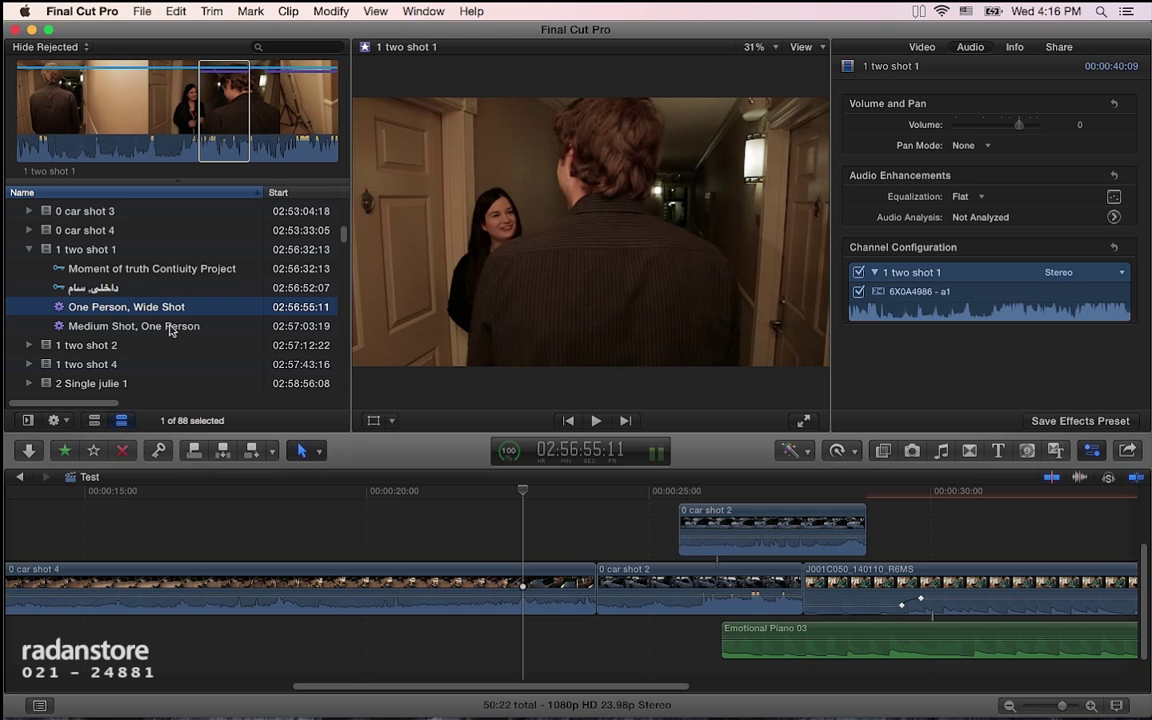
pyautogui.click(170, 326)
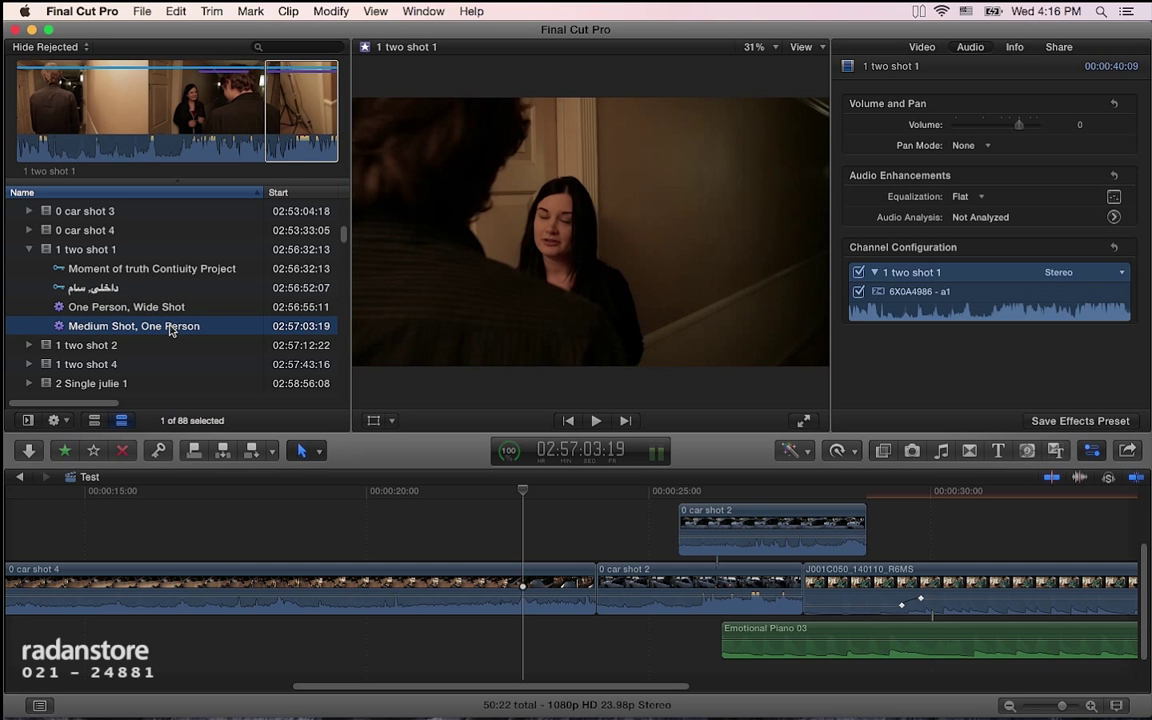
# View the One Person, Wide Shot range of 1 two shot 1, and select 2 single sam 4 to inspect its video properties.
pyautogui.click(160, 306)
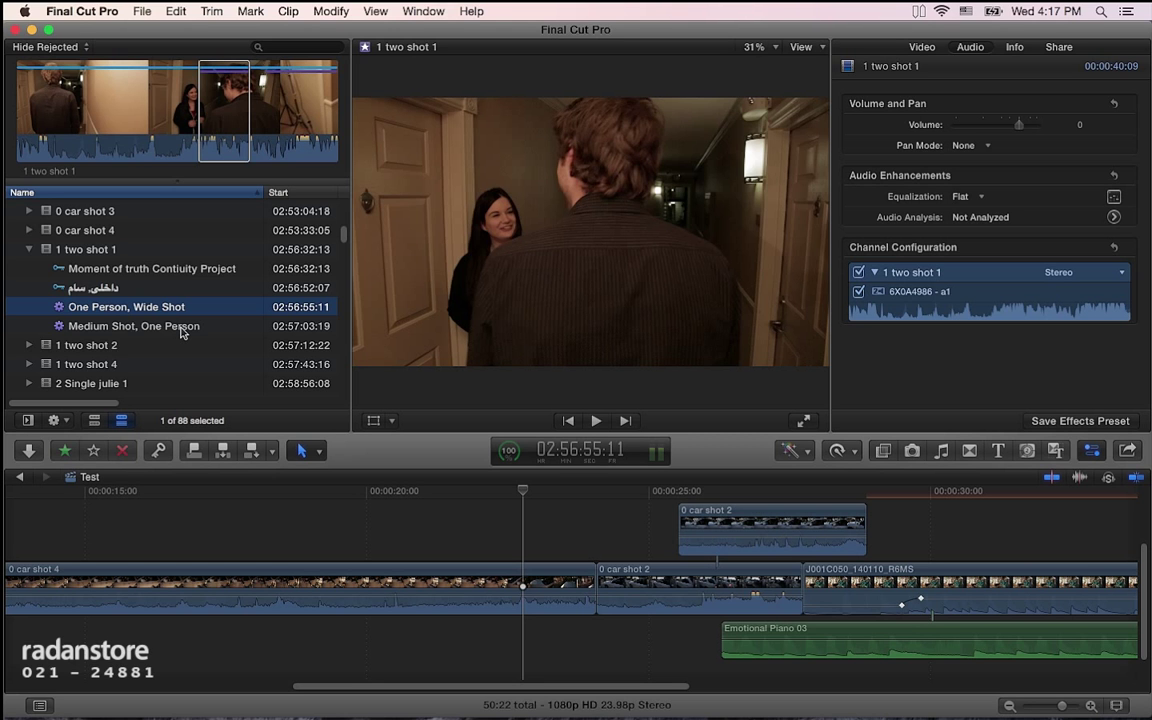
pyautogui.scroll(-5, 182, 333)
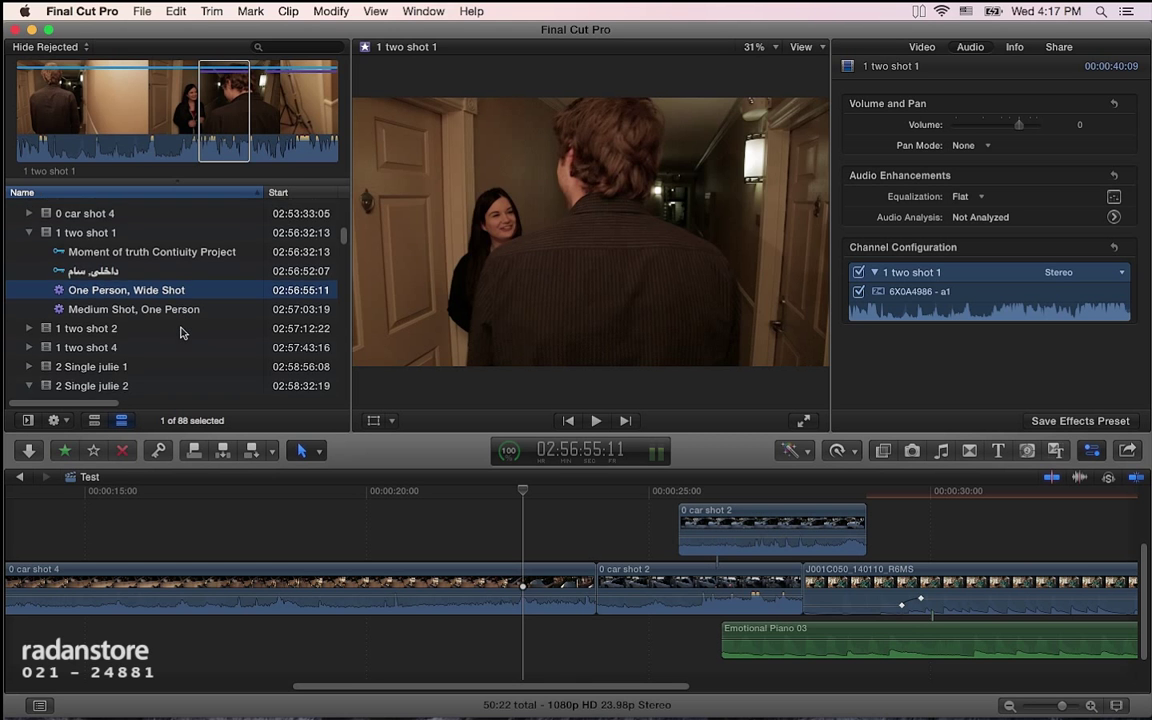
pyautogui.scroll(1, 182, 333)
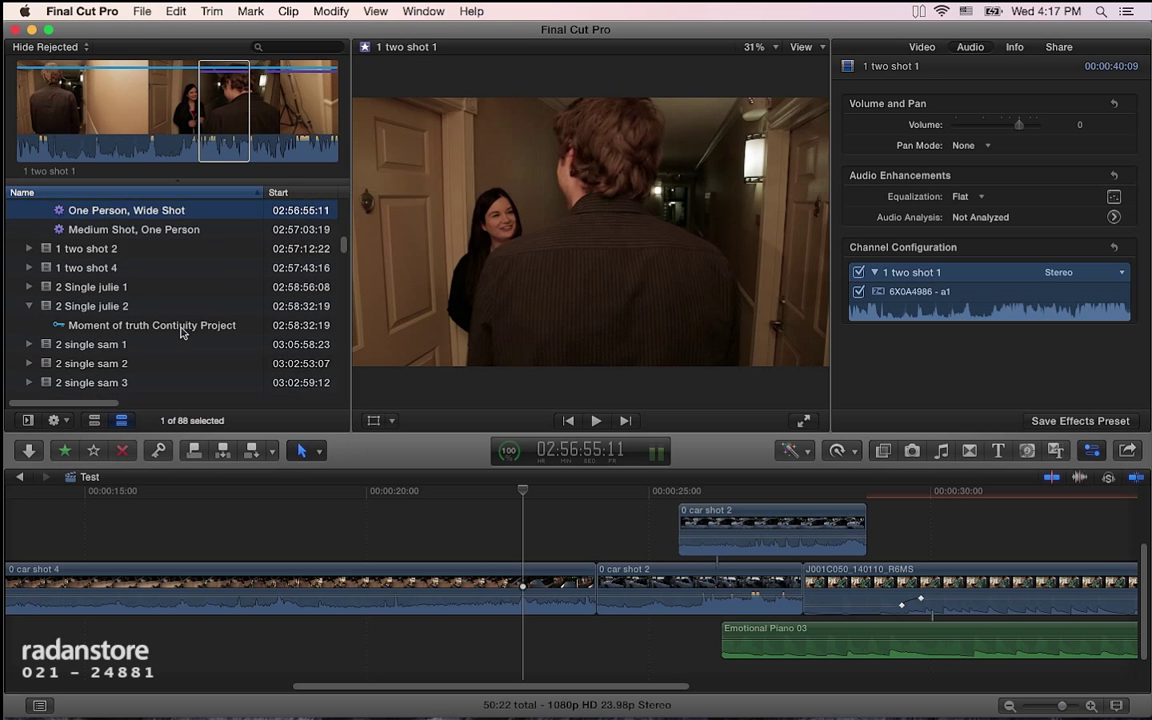
pyautogui.scroll(-3, 170, 334)
pyautogui.click(163, 333)
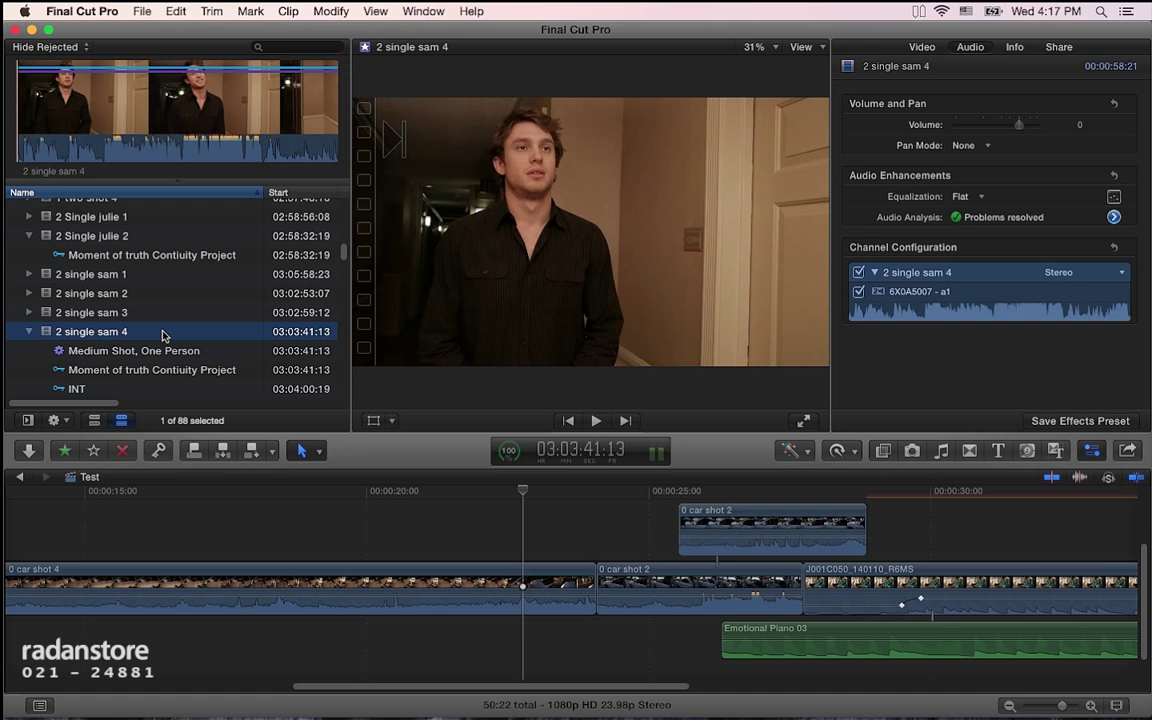
pyautogui.scroll(-1, 163, 336)
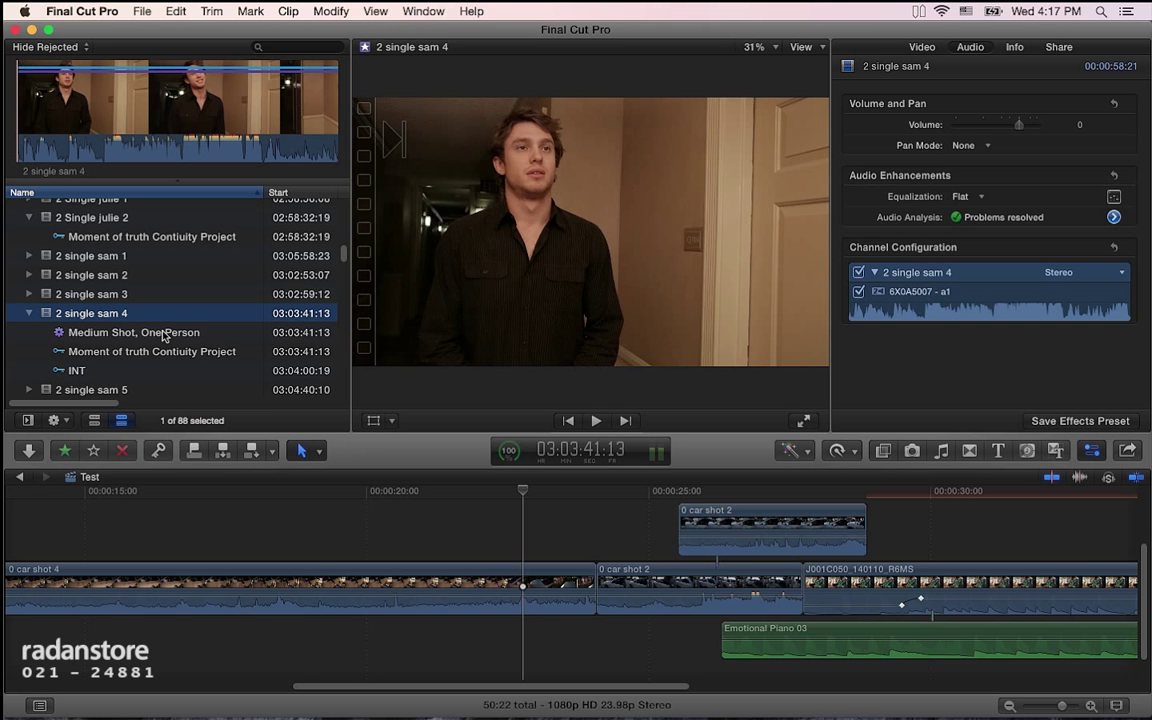
pyautogui.click(922, 47)
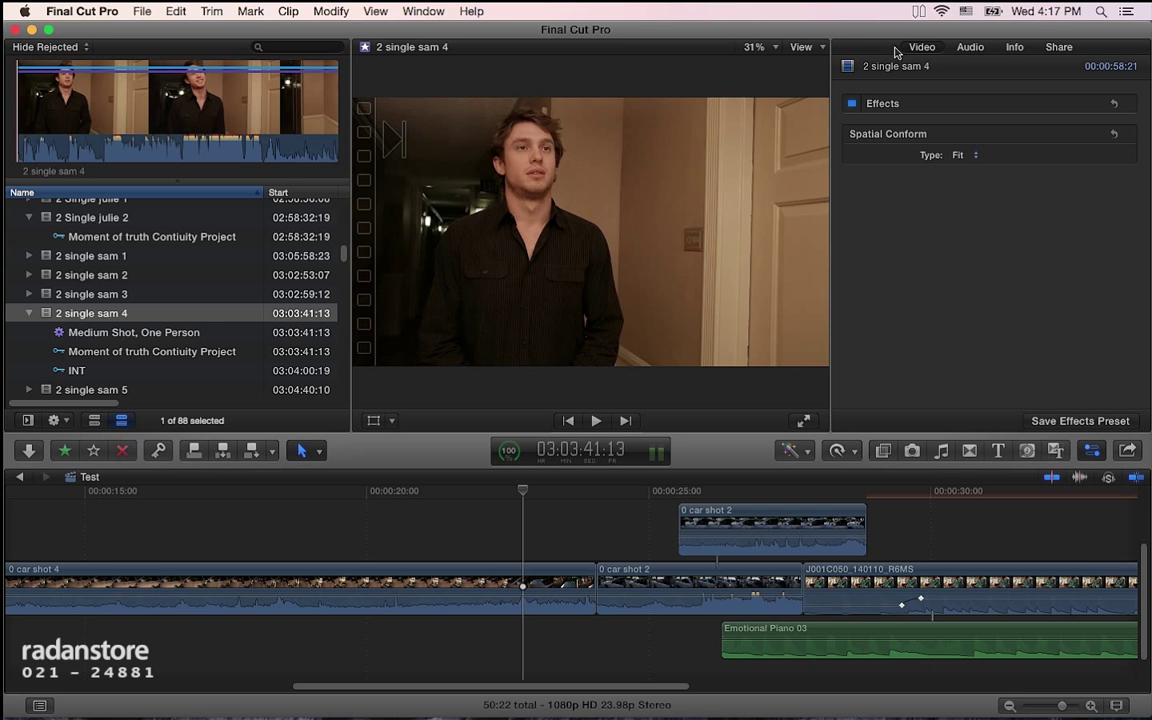
# Review the Analyze and Fix options for 2 single sam 4 without running them, and look over the clip's info and video properties.
pyautogui.click(331, 11)
pyautogui.click(324, 30)
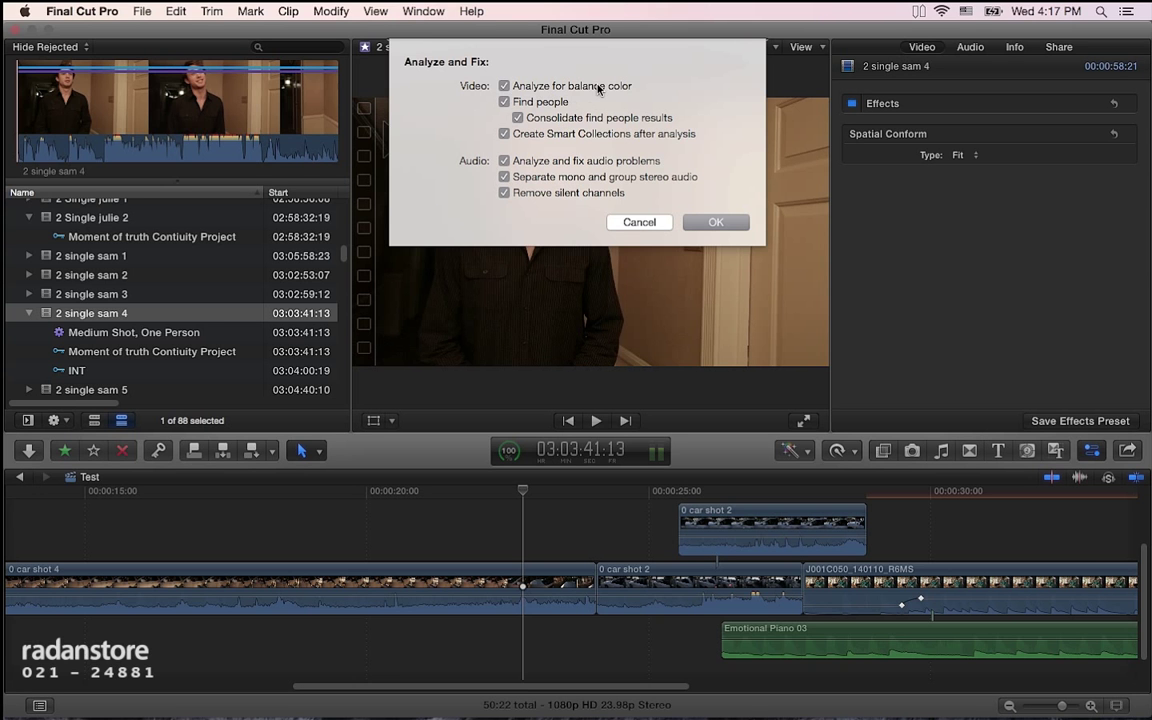
pyautogui.click(639, 222)
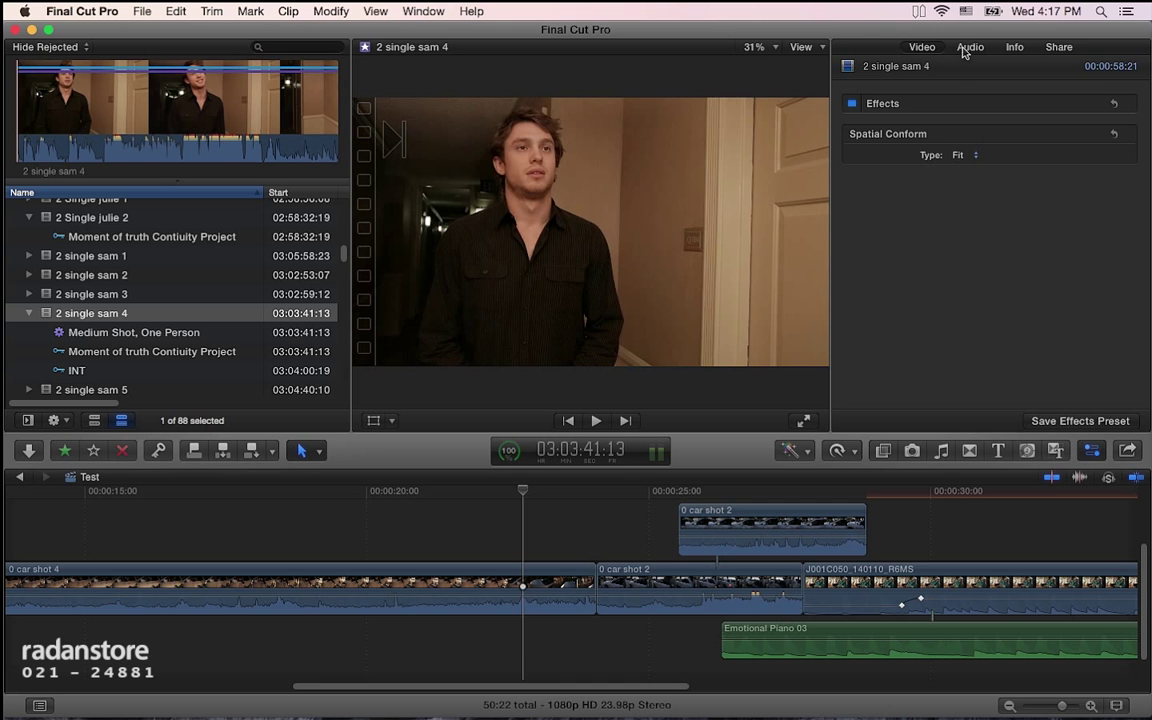
pyautogui.click(1014, 47)
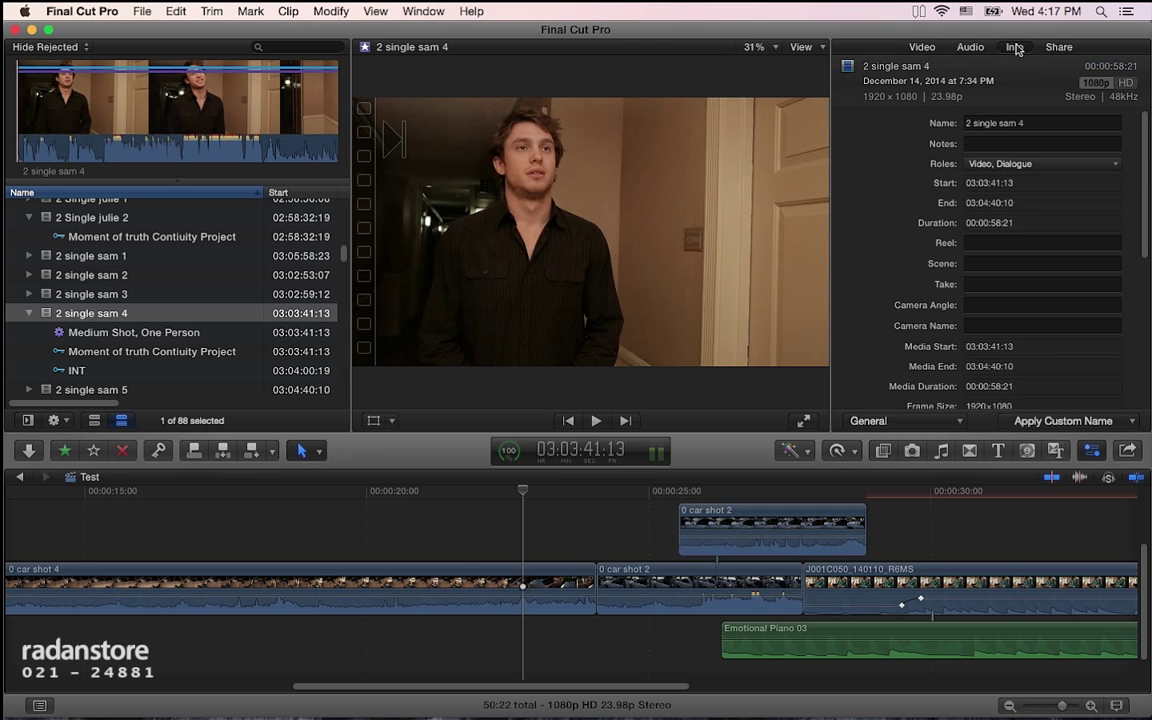
pyautogui.click(935, 53)
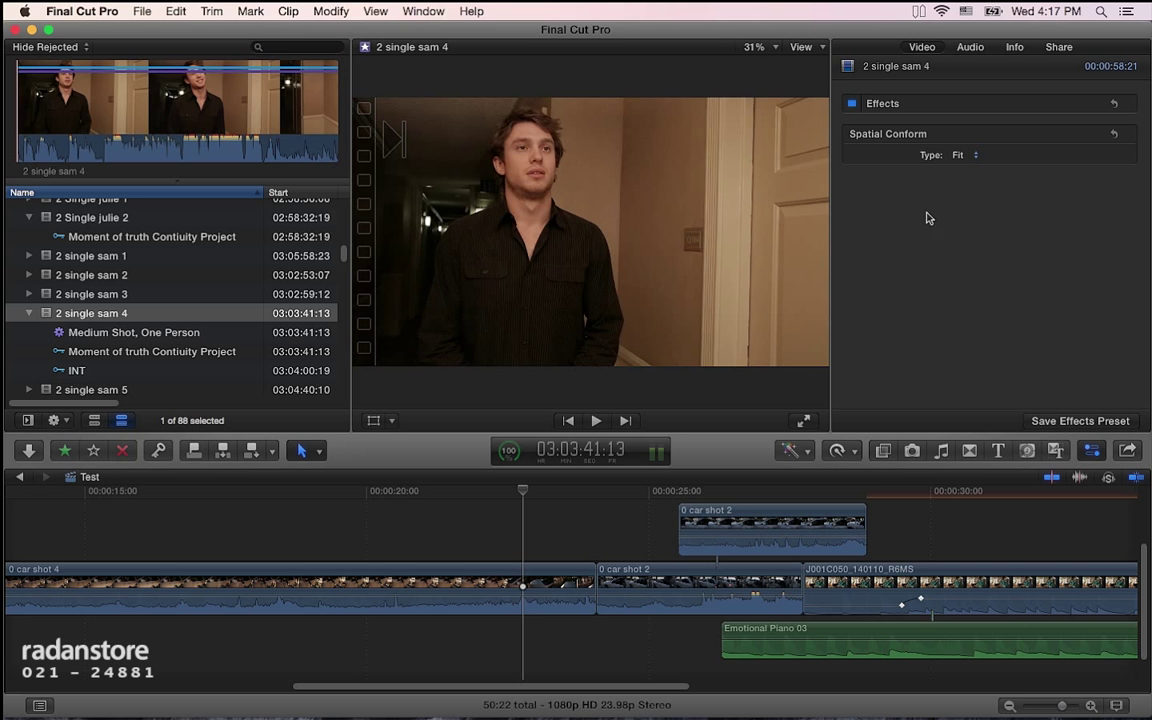
# Try Balance Color on 2 single sam 4, comparing the picture with and without it, and remove the effect.
pyautogui.click(318, 10)
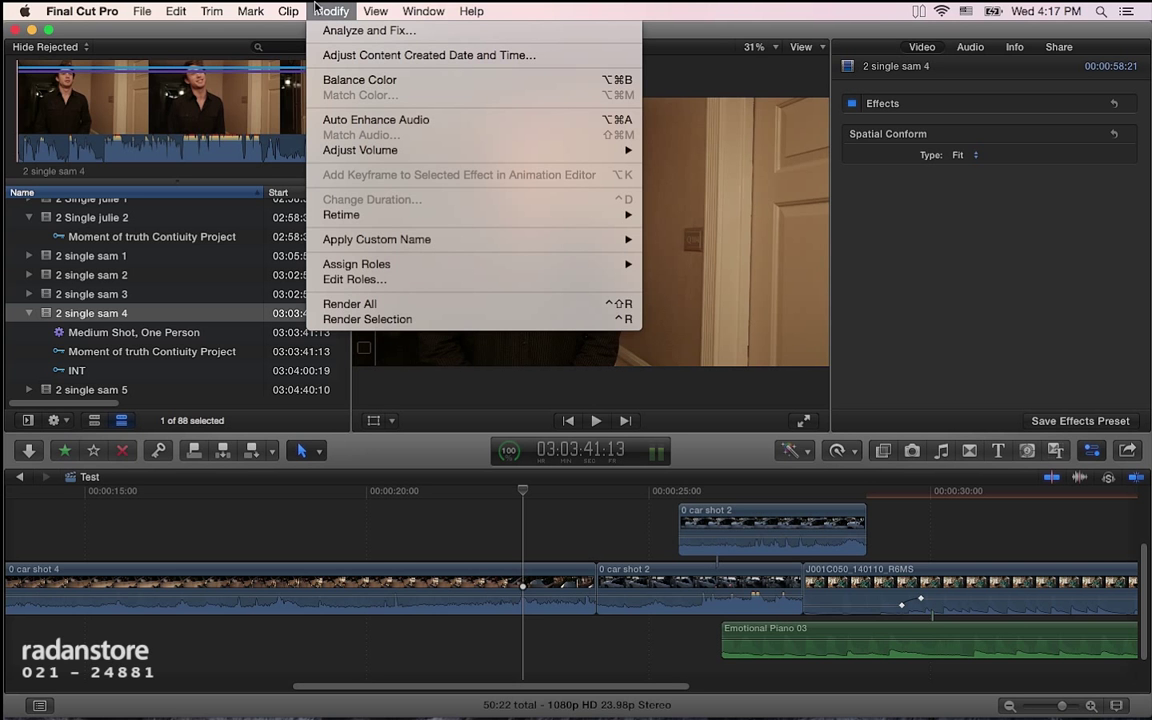
pyautogui.click(350, 80)
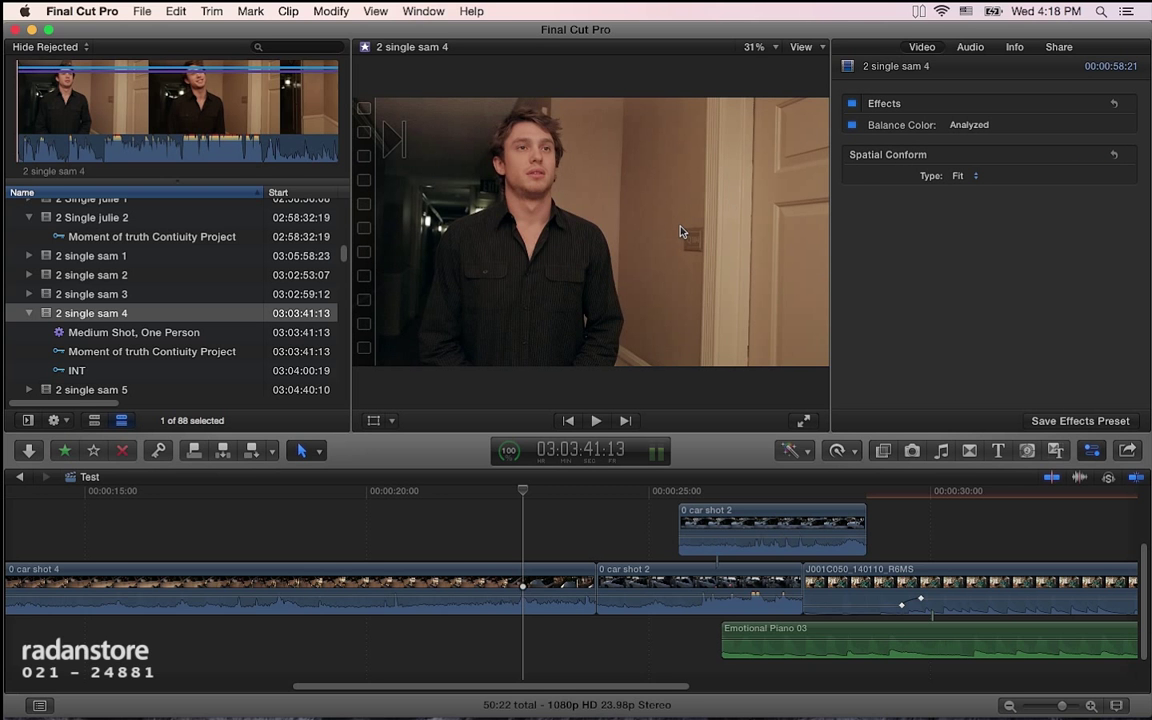
pyautogui.click(851, 126)
pyautogui.click(851, 126)
pyautogui.click(852, 126)
pyautogui.click(852, 126)
pyautogui.click(852, 126)
pyautogui.click(852, 126)
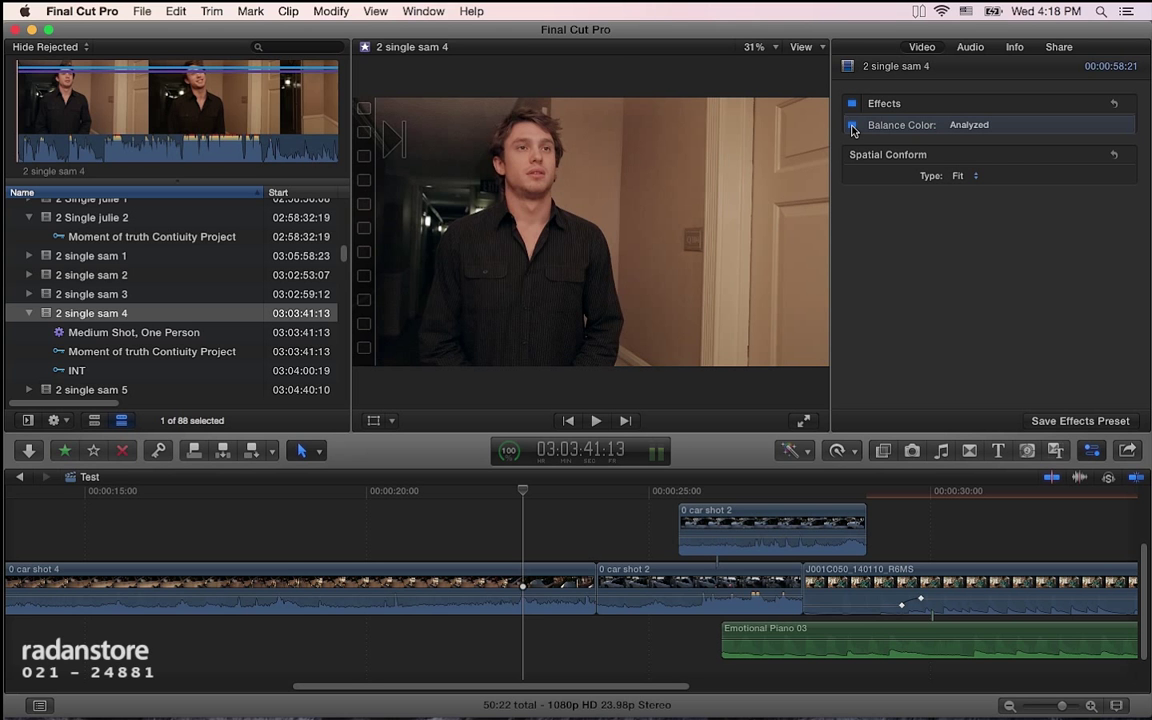
pyautogui.press('Delete')
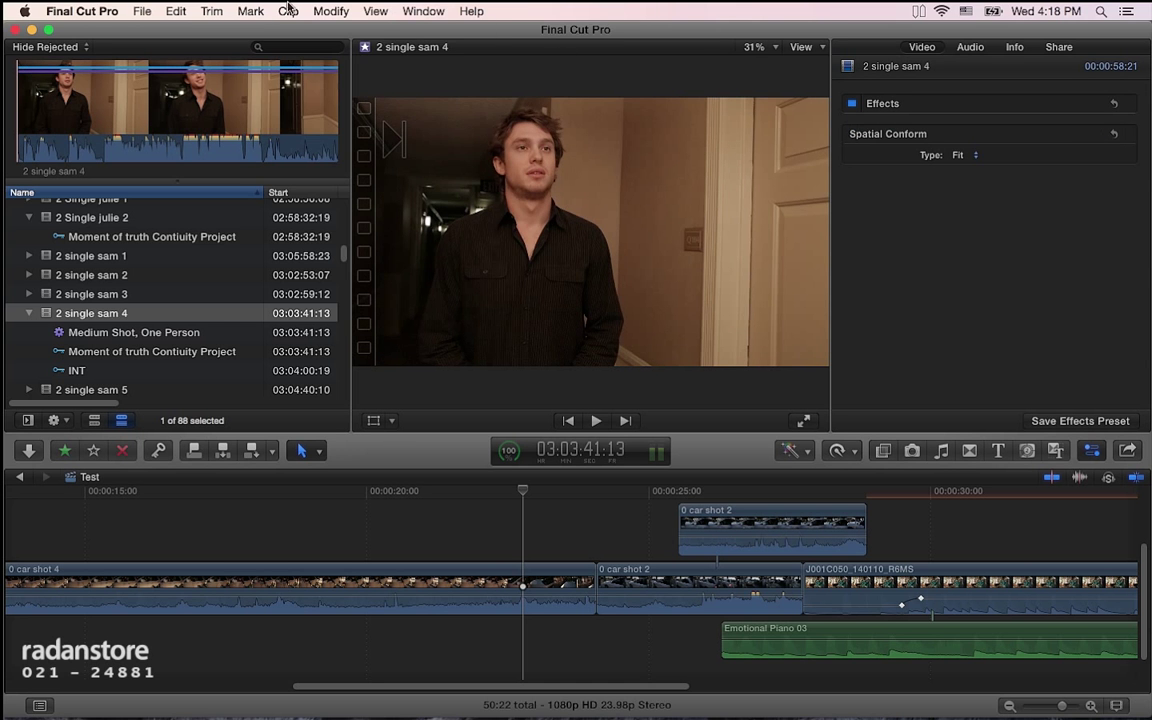
# Run Analyze and Fix on 2 single sam 4 with Analyze for balance color and Find people turned off, keeping the audio options enabled.
pyautogui.click(330, 11)
pyautogui.click(339, 31)
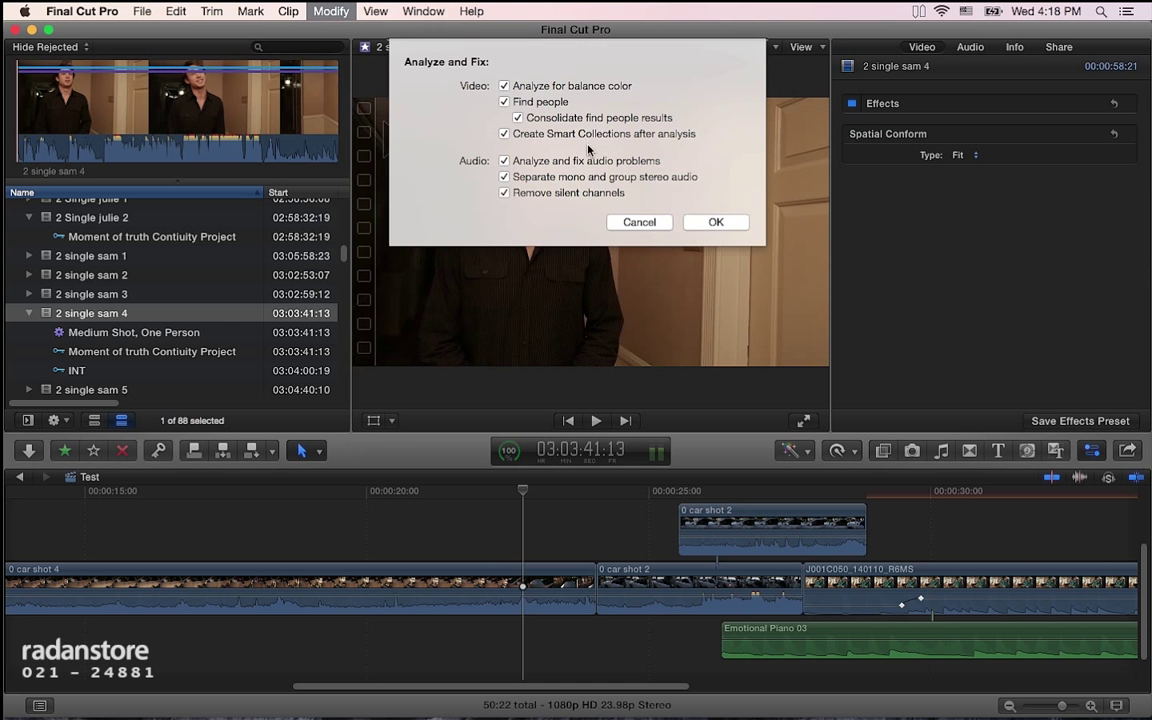
pyautogui.click(540, 88)
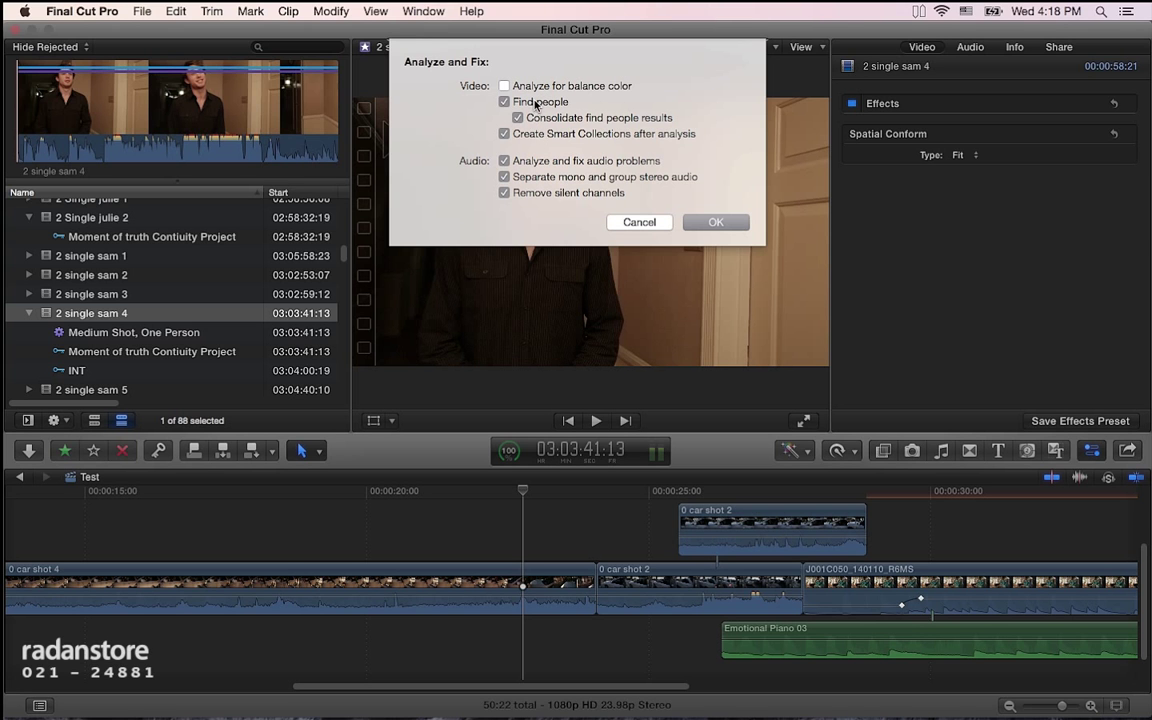
pyautogui.click(536, 103)
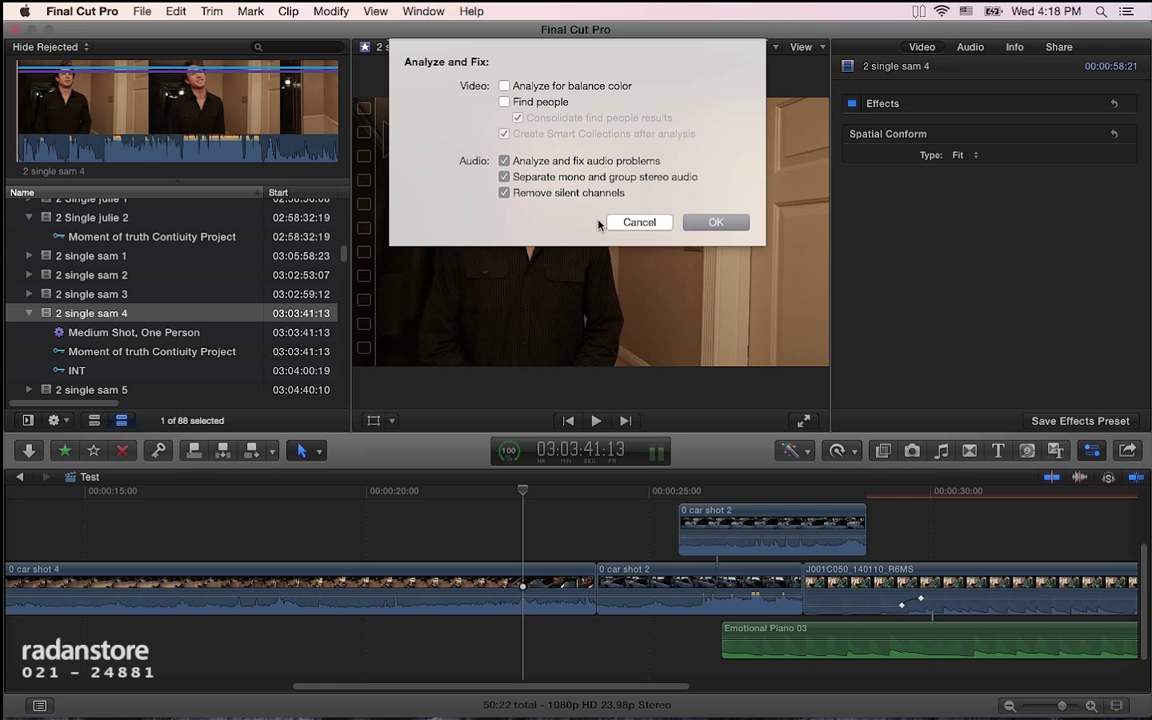
pyautogui.click(712, 222)
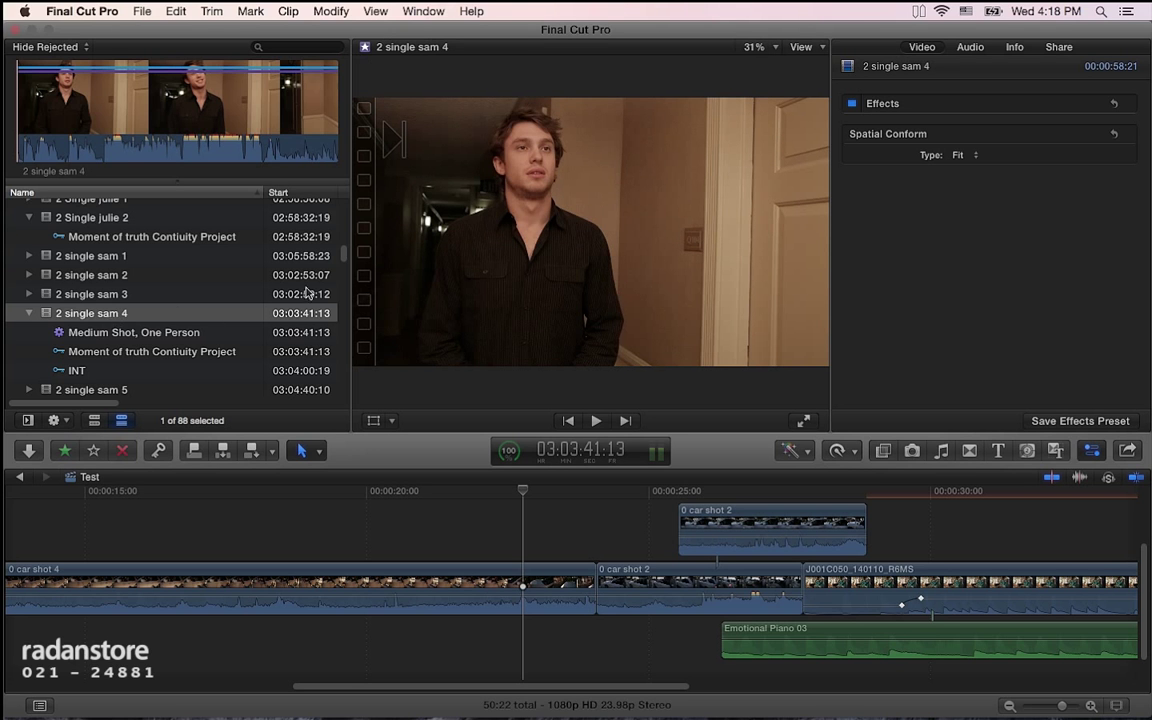
# Inspect the Transcoding and Analysis background tasks for the audio analysis and cancel them all.
pyautogui.click(973, 47)
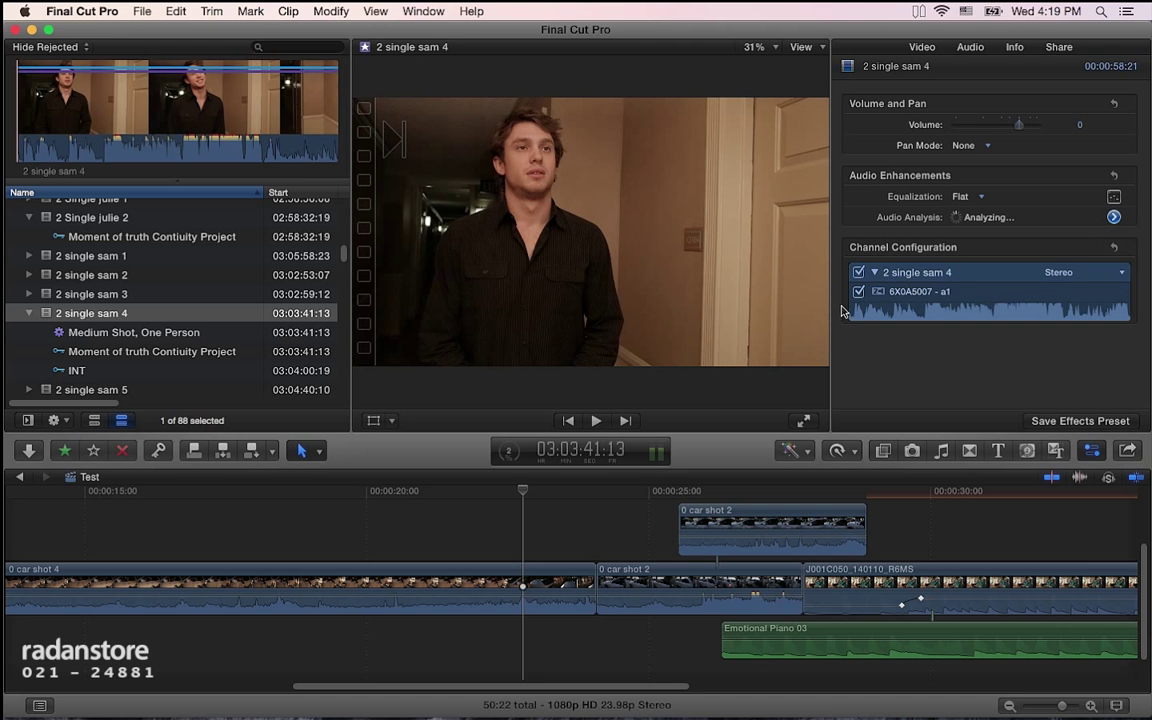
pyautogui.click(508, 451)
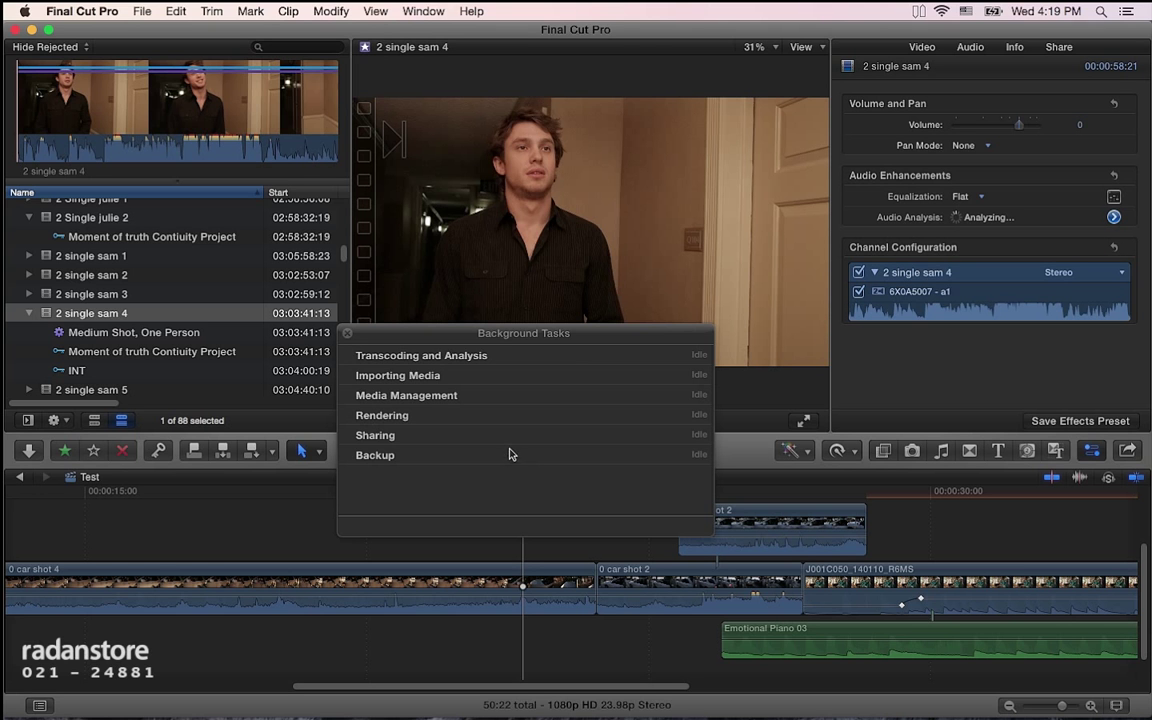
pyautogui.moveTo(380, 334); pyautogui.dragTo(369, 304)
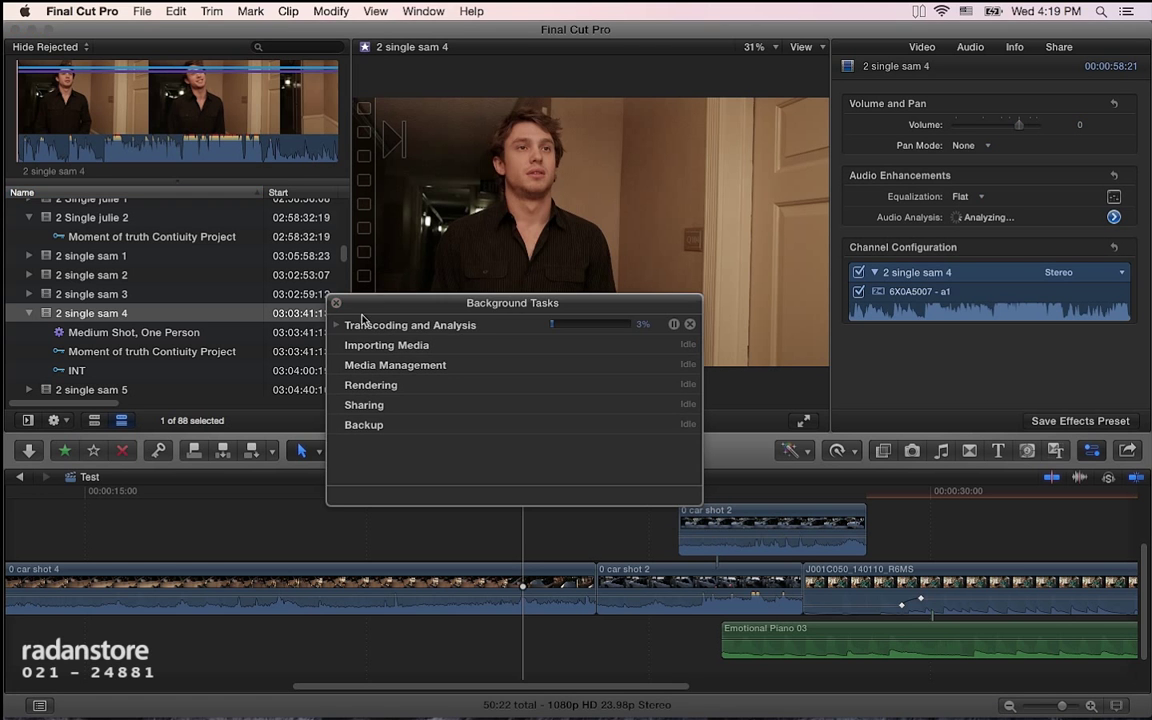
pyautogui.click(337, 325)
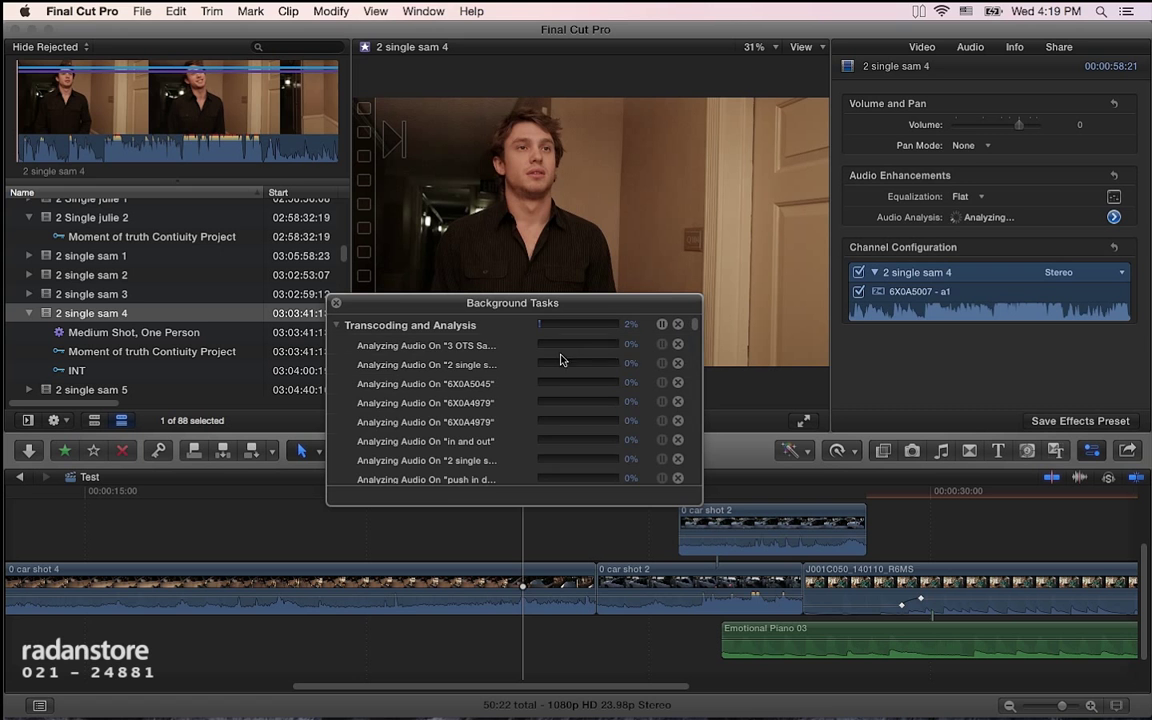
pyautogui.click(678, 325)
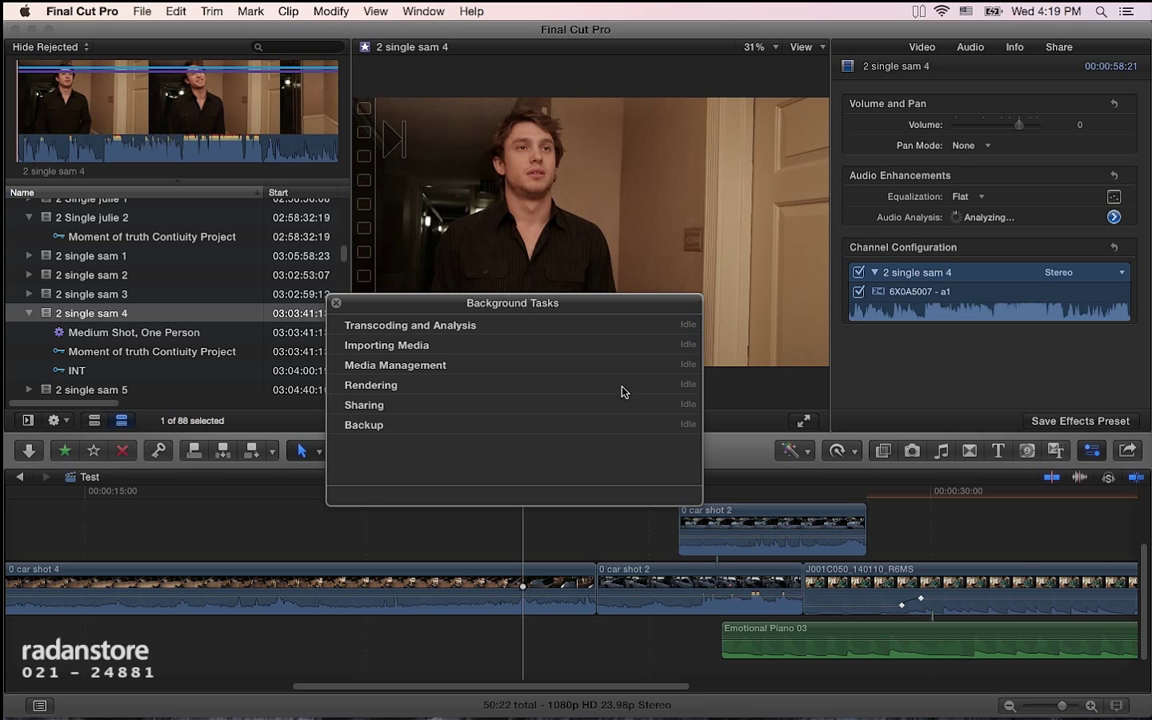
pyautogui.click(337, 304)
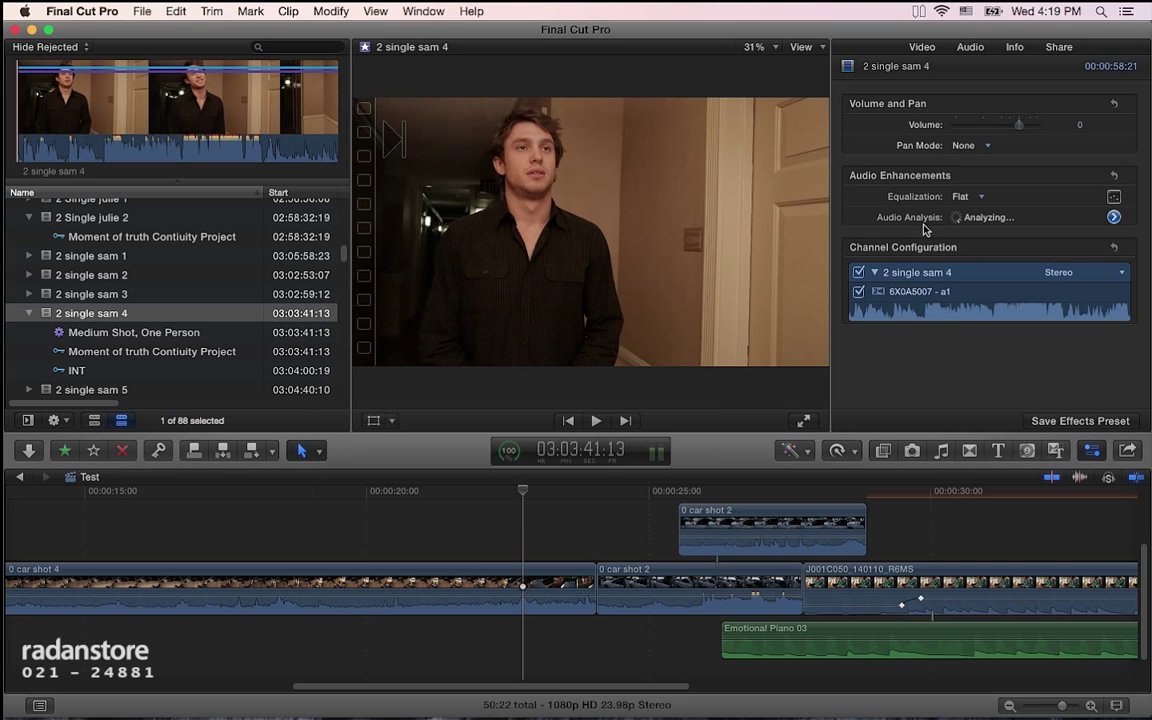
# Examine the audio analysis status of 2 single sam 4 and its Loudness, Background Noise Removal and Hum Removal settings.
pyautogui.click(1114, 217)
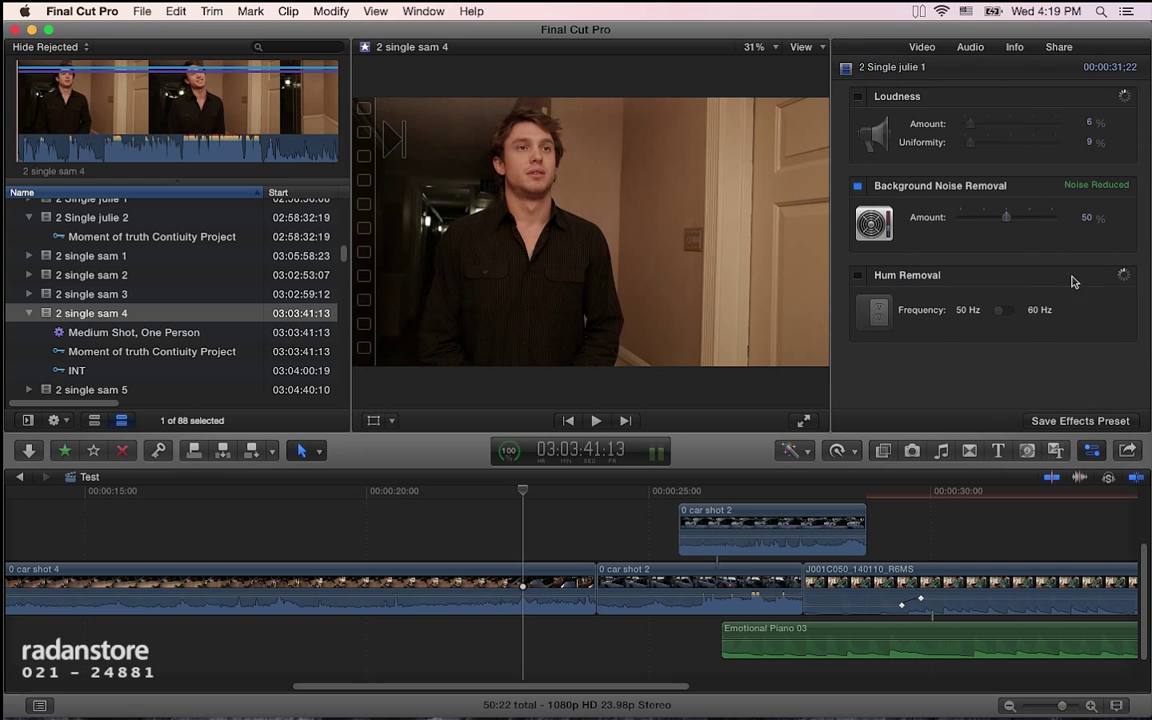
pyautogui.click(847, 48)
pyautogui.click(1114, 217)
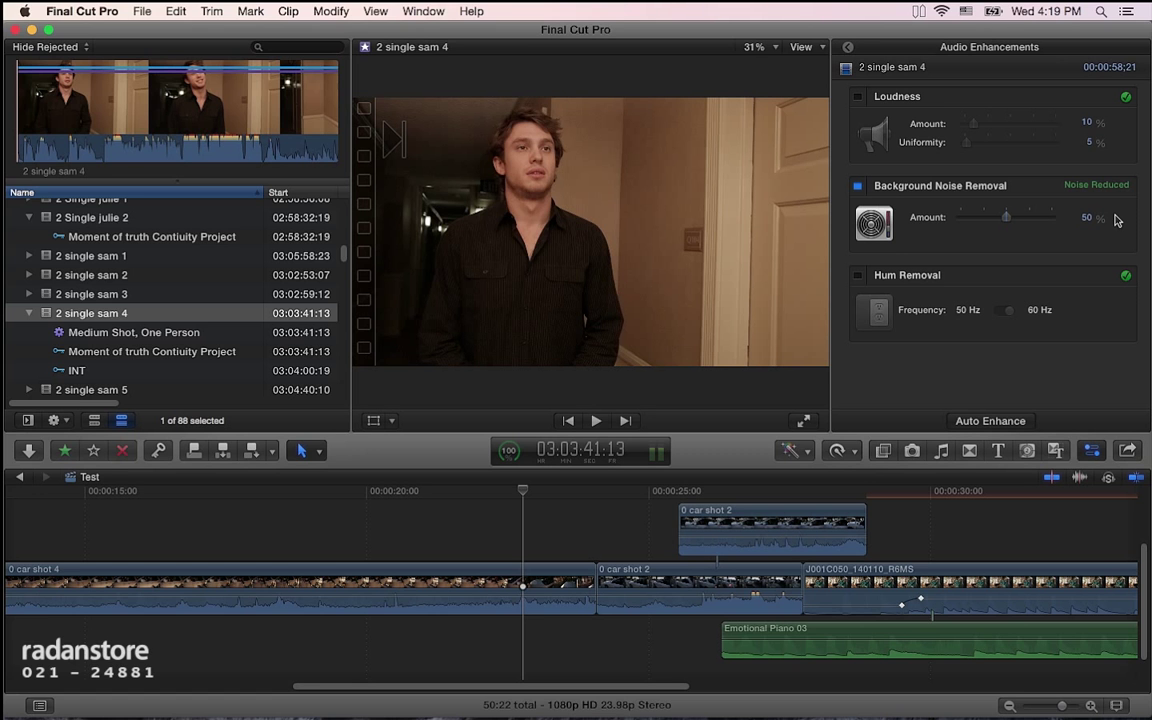
pyautogui.click(847, 47)
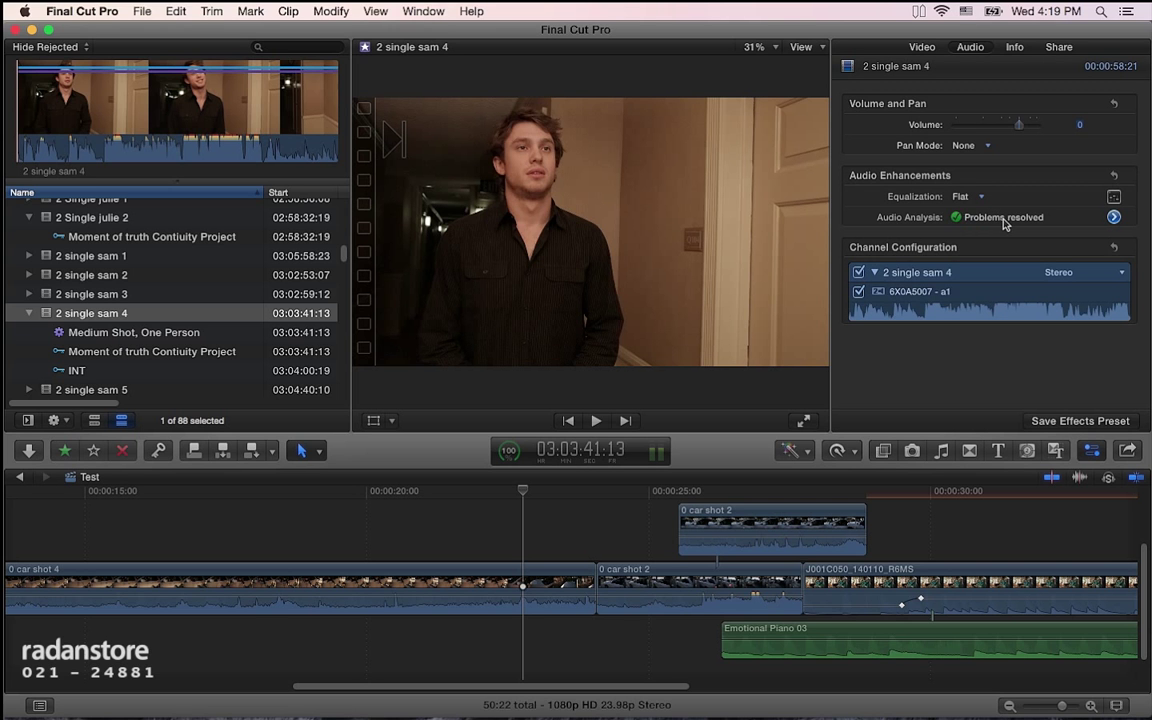
pyautogui.click(1114, 218)
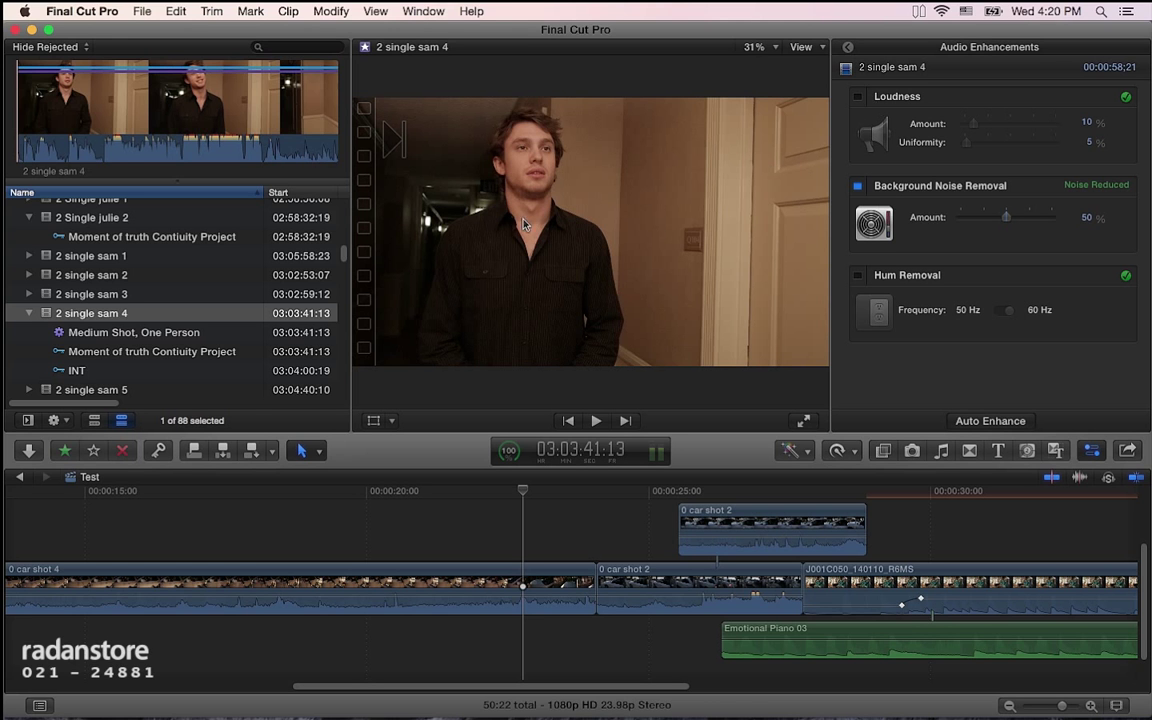
# Remove all analysis keywords from 2 single sam 4.
pyautogui.scroll(-1, 271, 299)
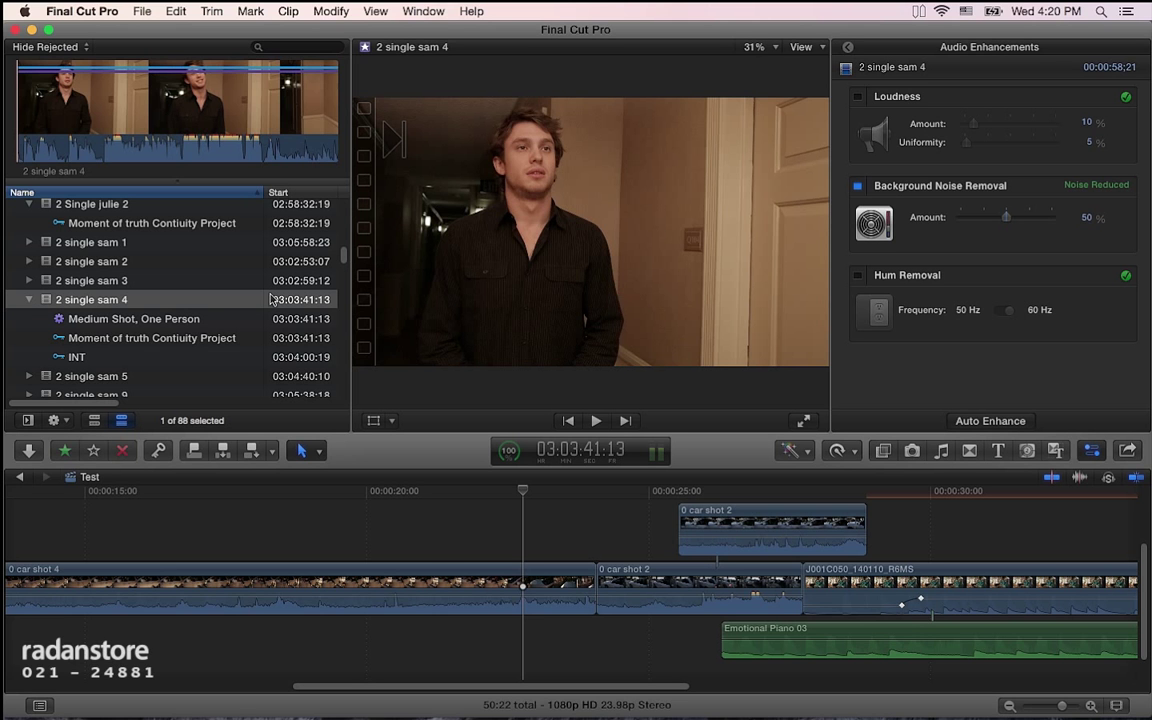
pyautogui.click(331, 11)
pyautogui.moveTo(244, 12)
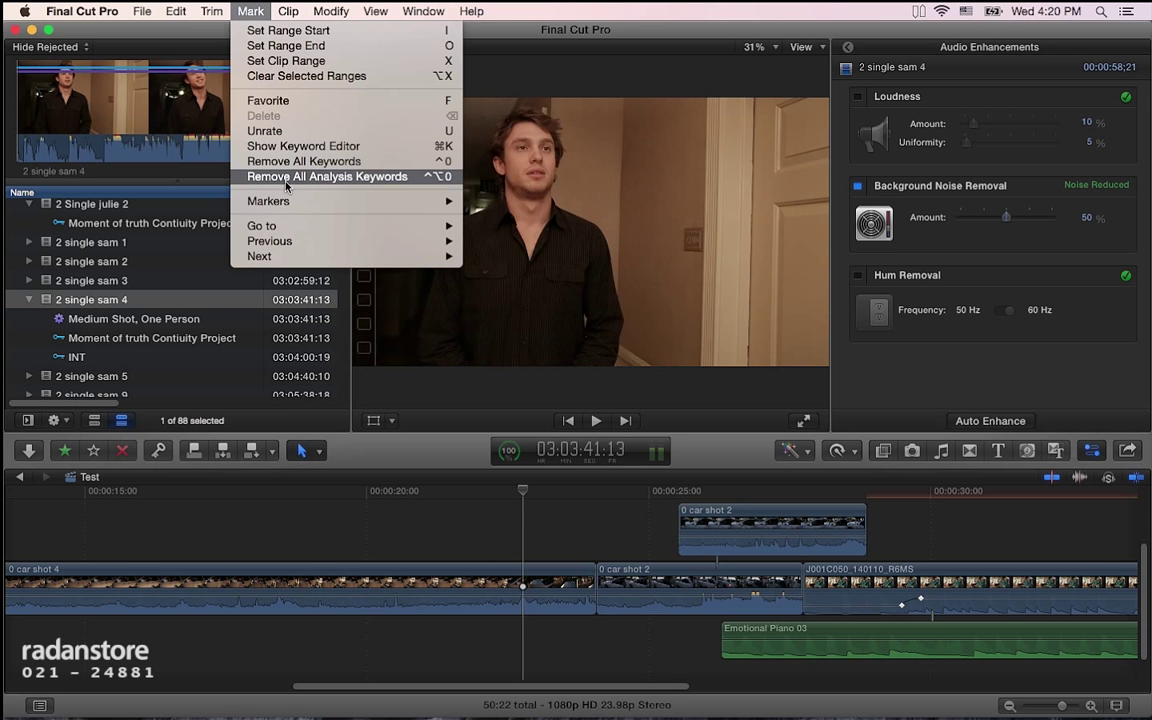
pyautogui.click(421, 179)
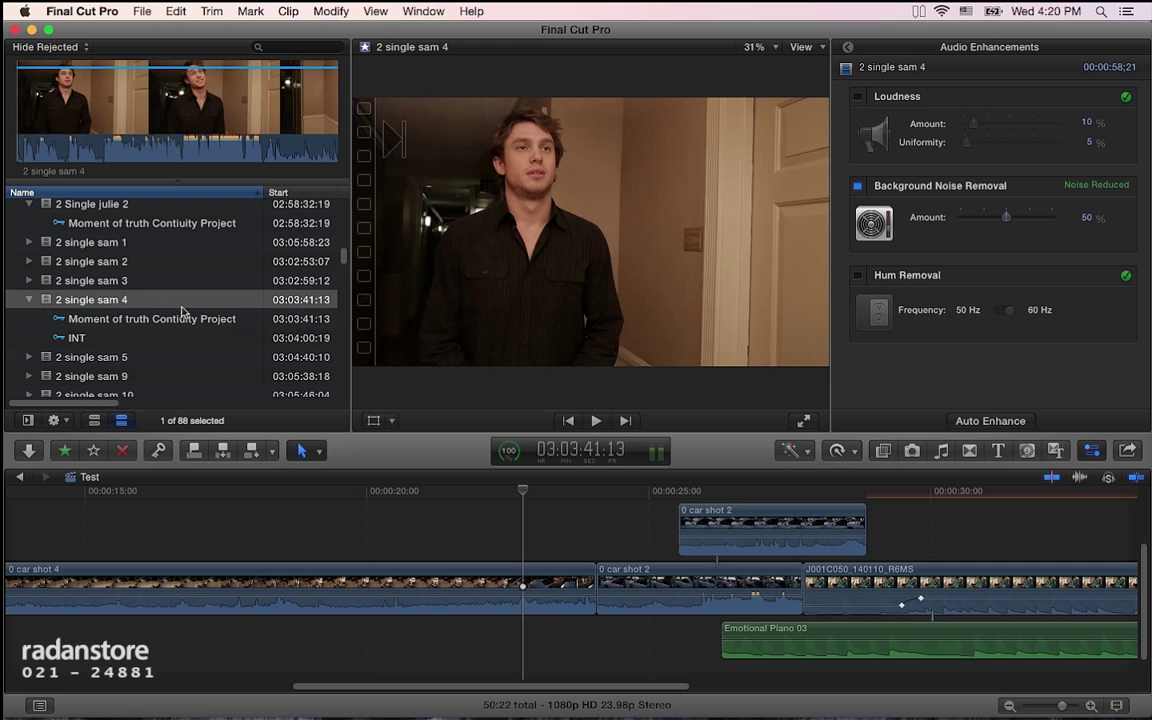
# Return from the audio enhancement details of 2 single sam 4 to its main audio properties and check the available marking commands.
pyautogui.click(315, 13)
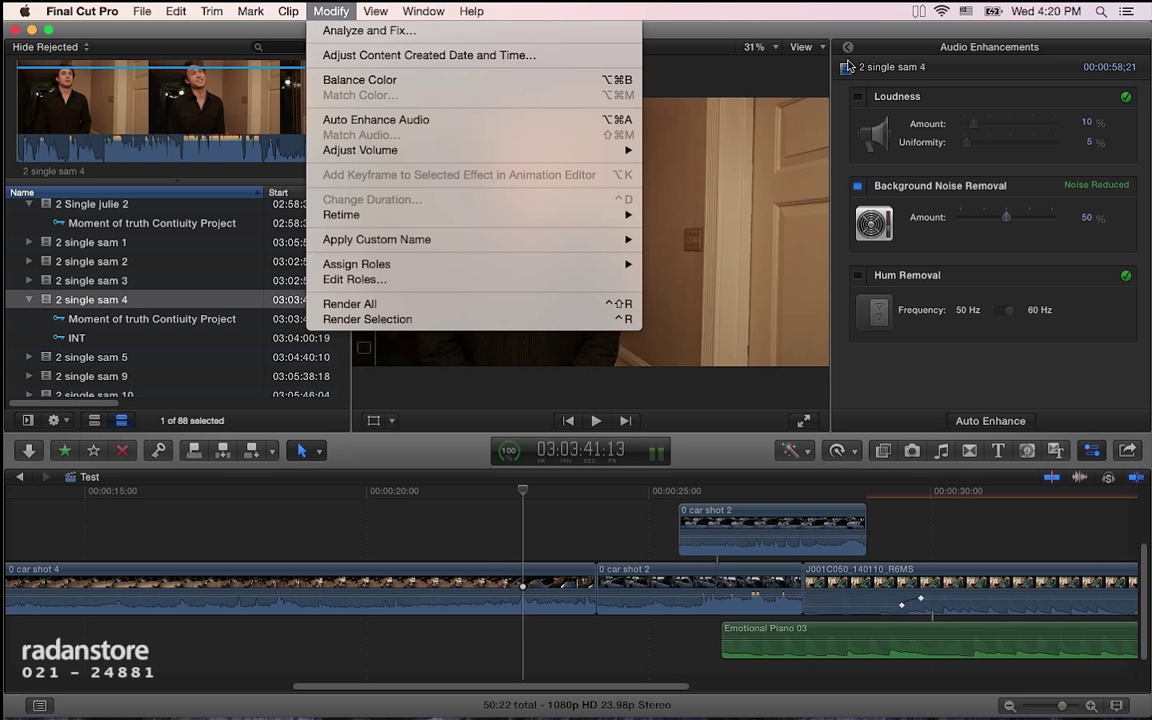
pyautogui.click(765, 60)
pyautogui.click(847, 47)
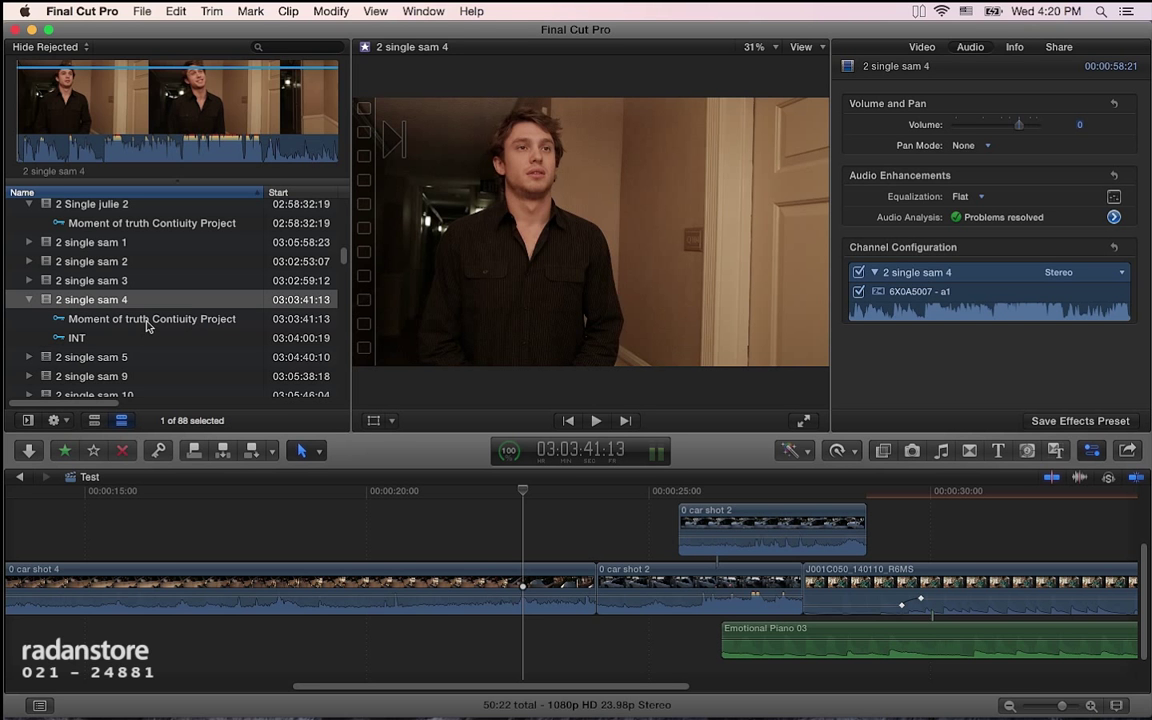
pyautogui.click(252, 10)
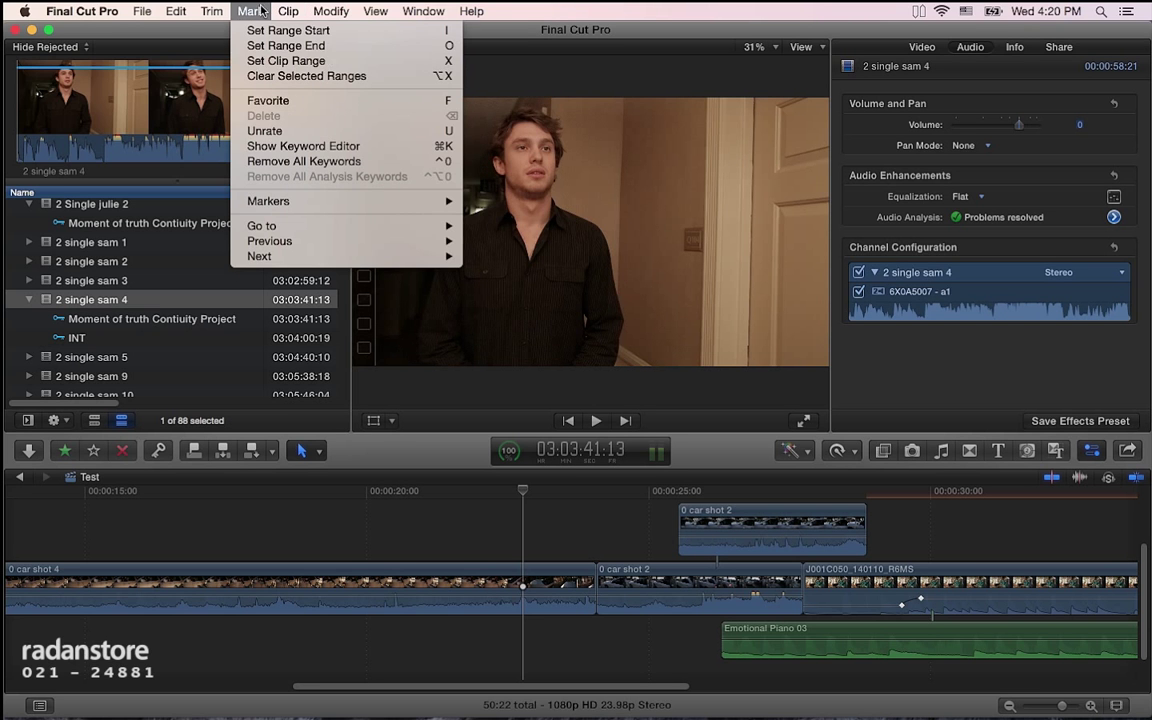